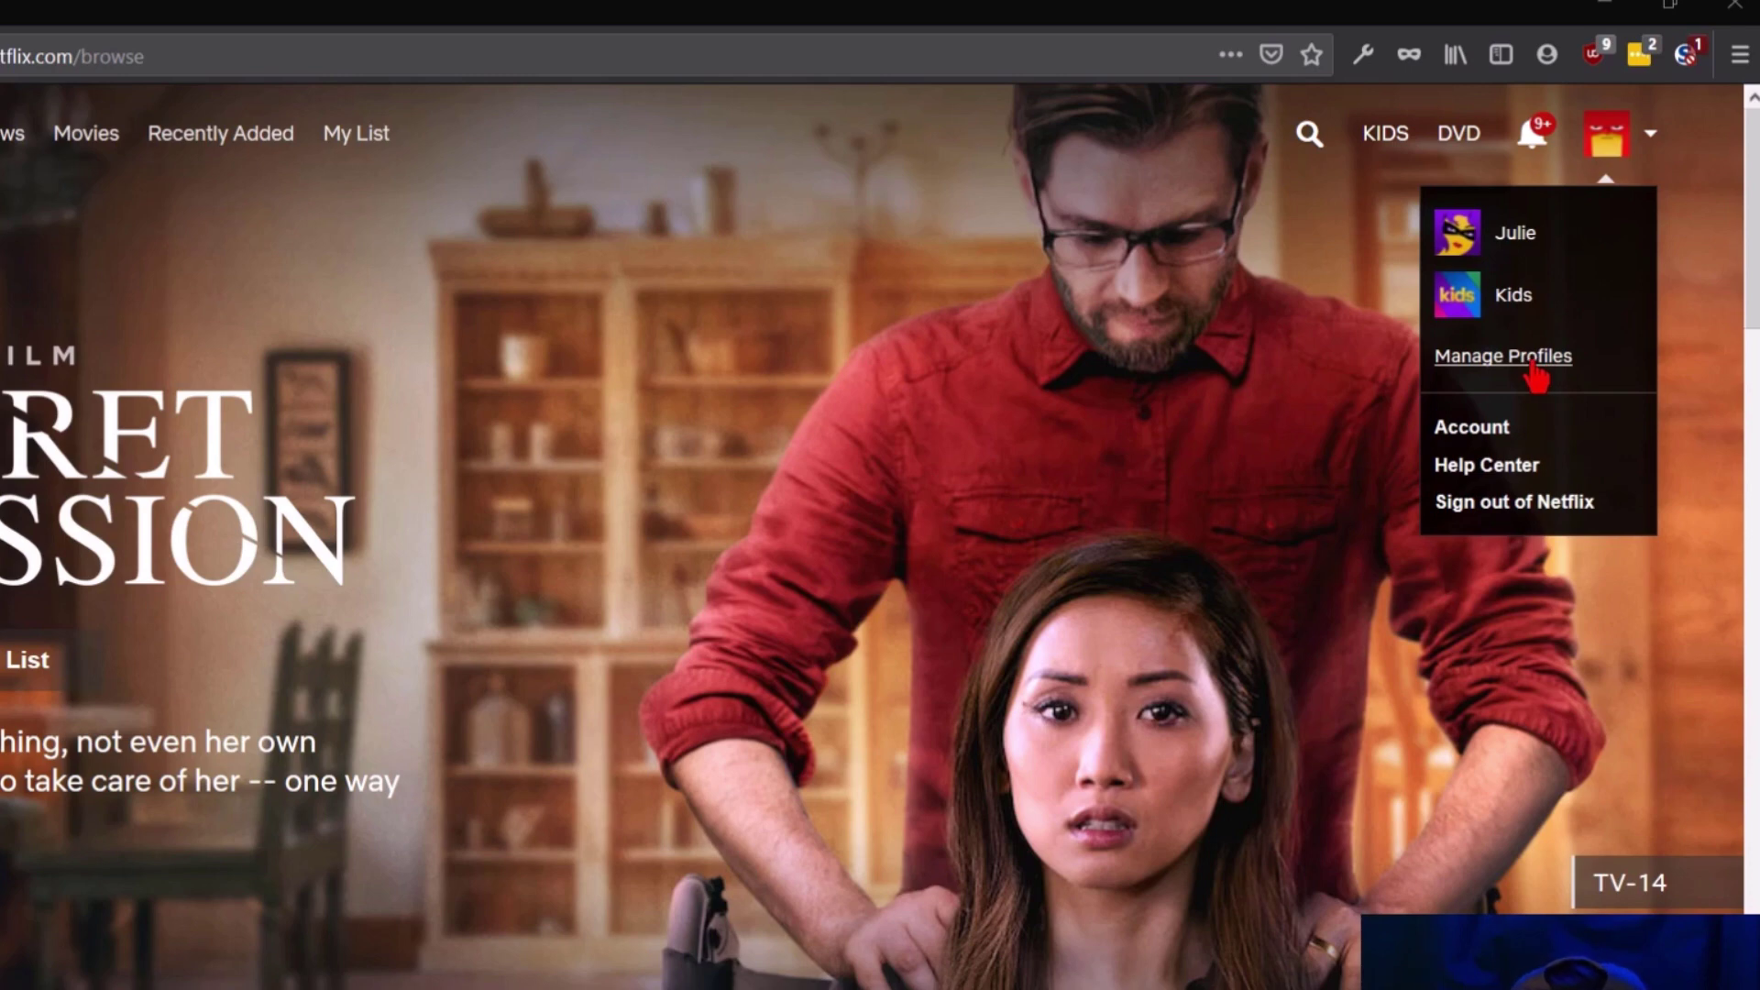
Go to Manage Profiles and open David's Edit Profile page
left_click(1533, 364)
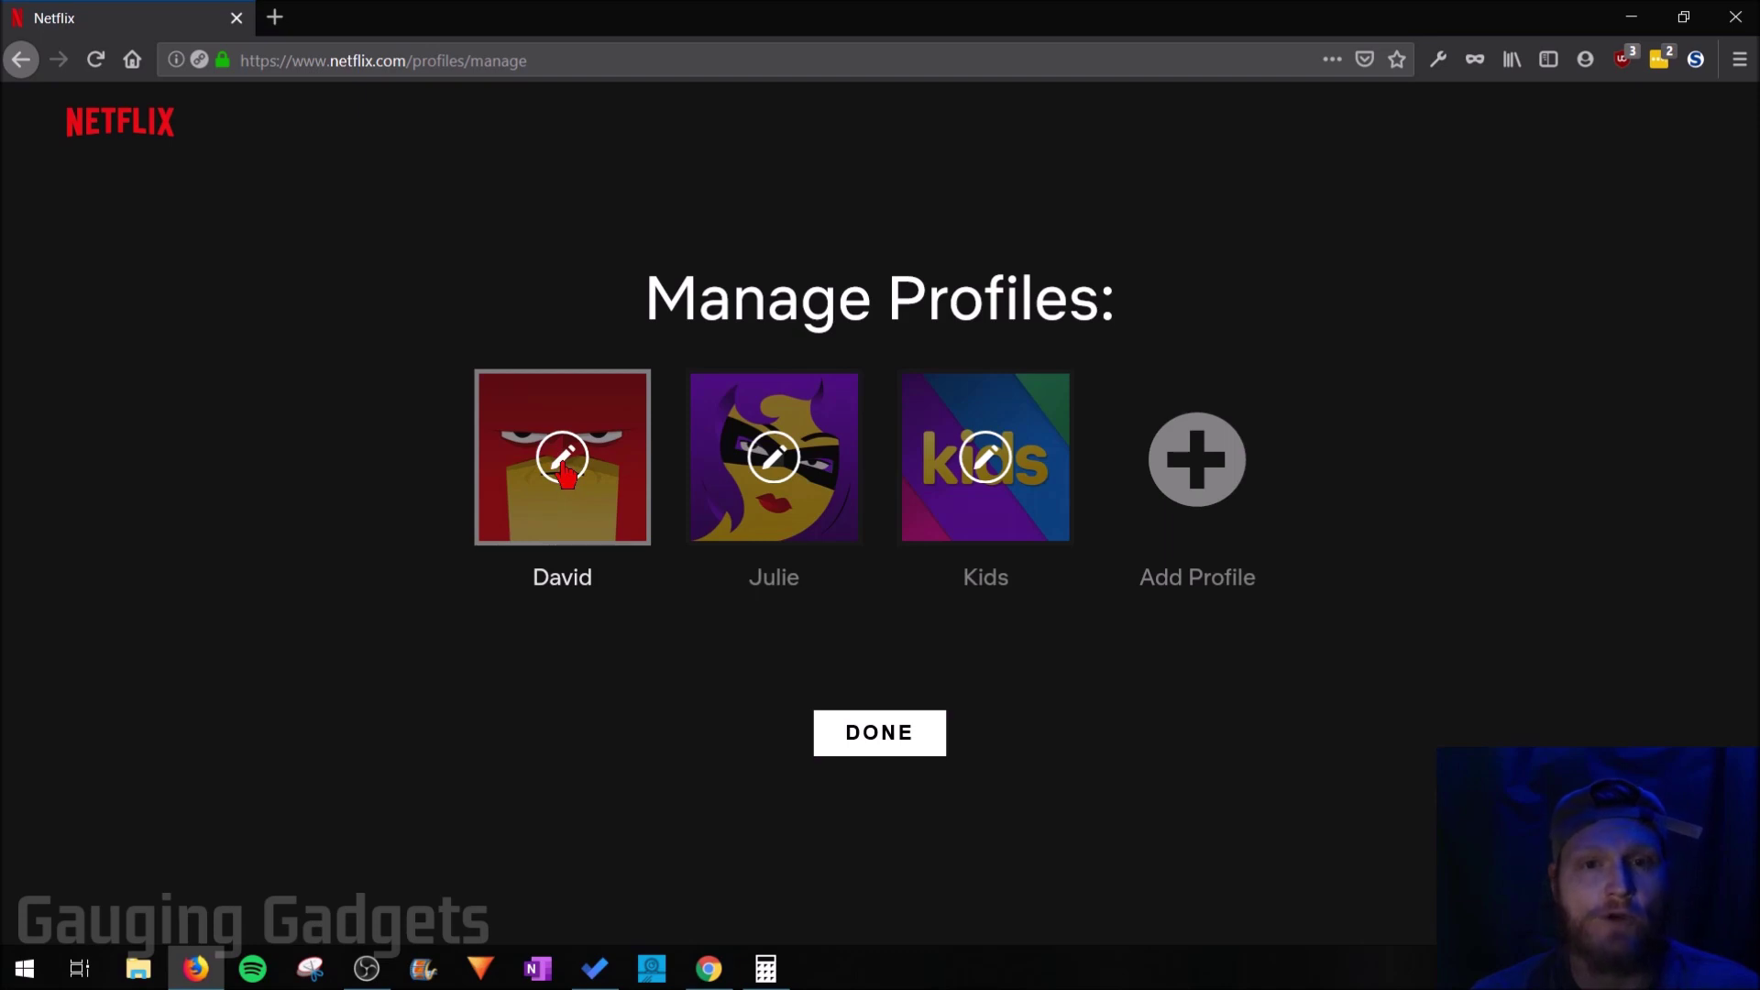
left_click(566, 464)
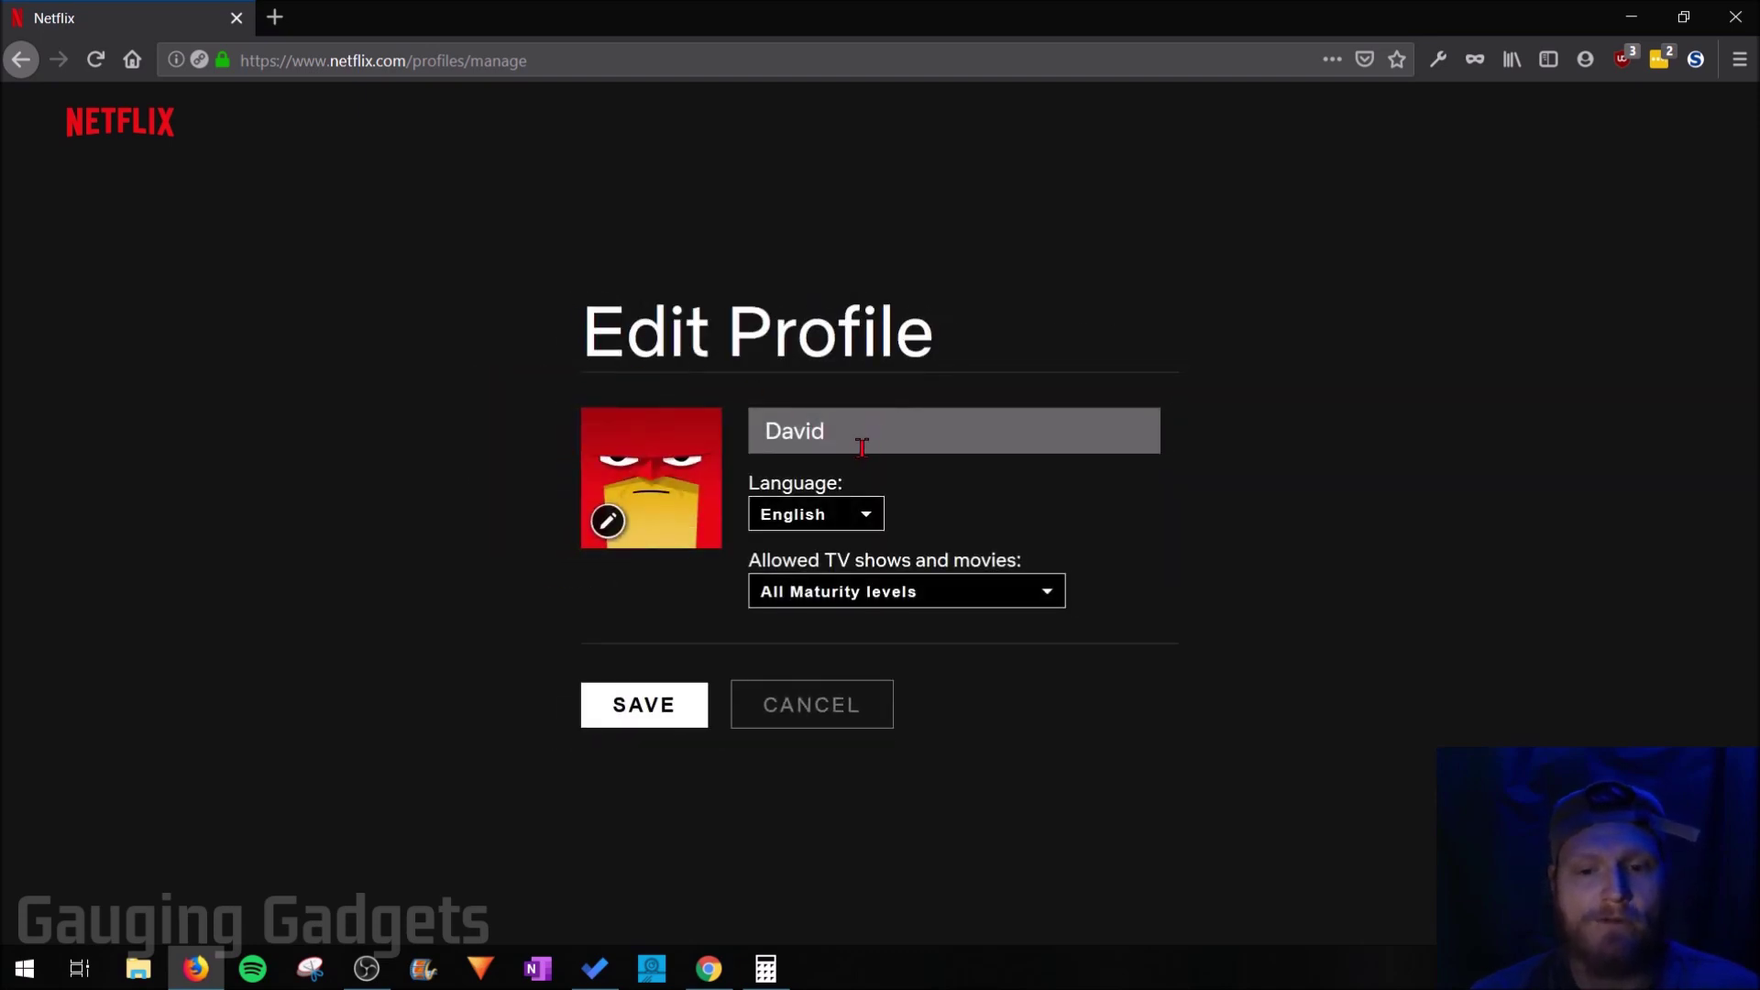
left_click(955, 606)
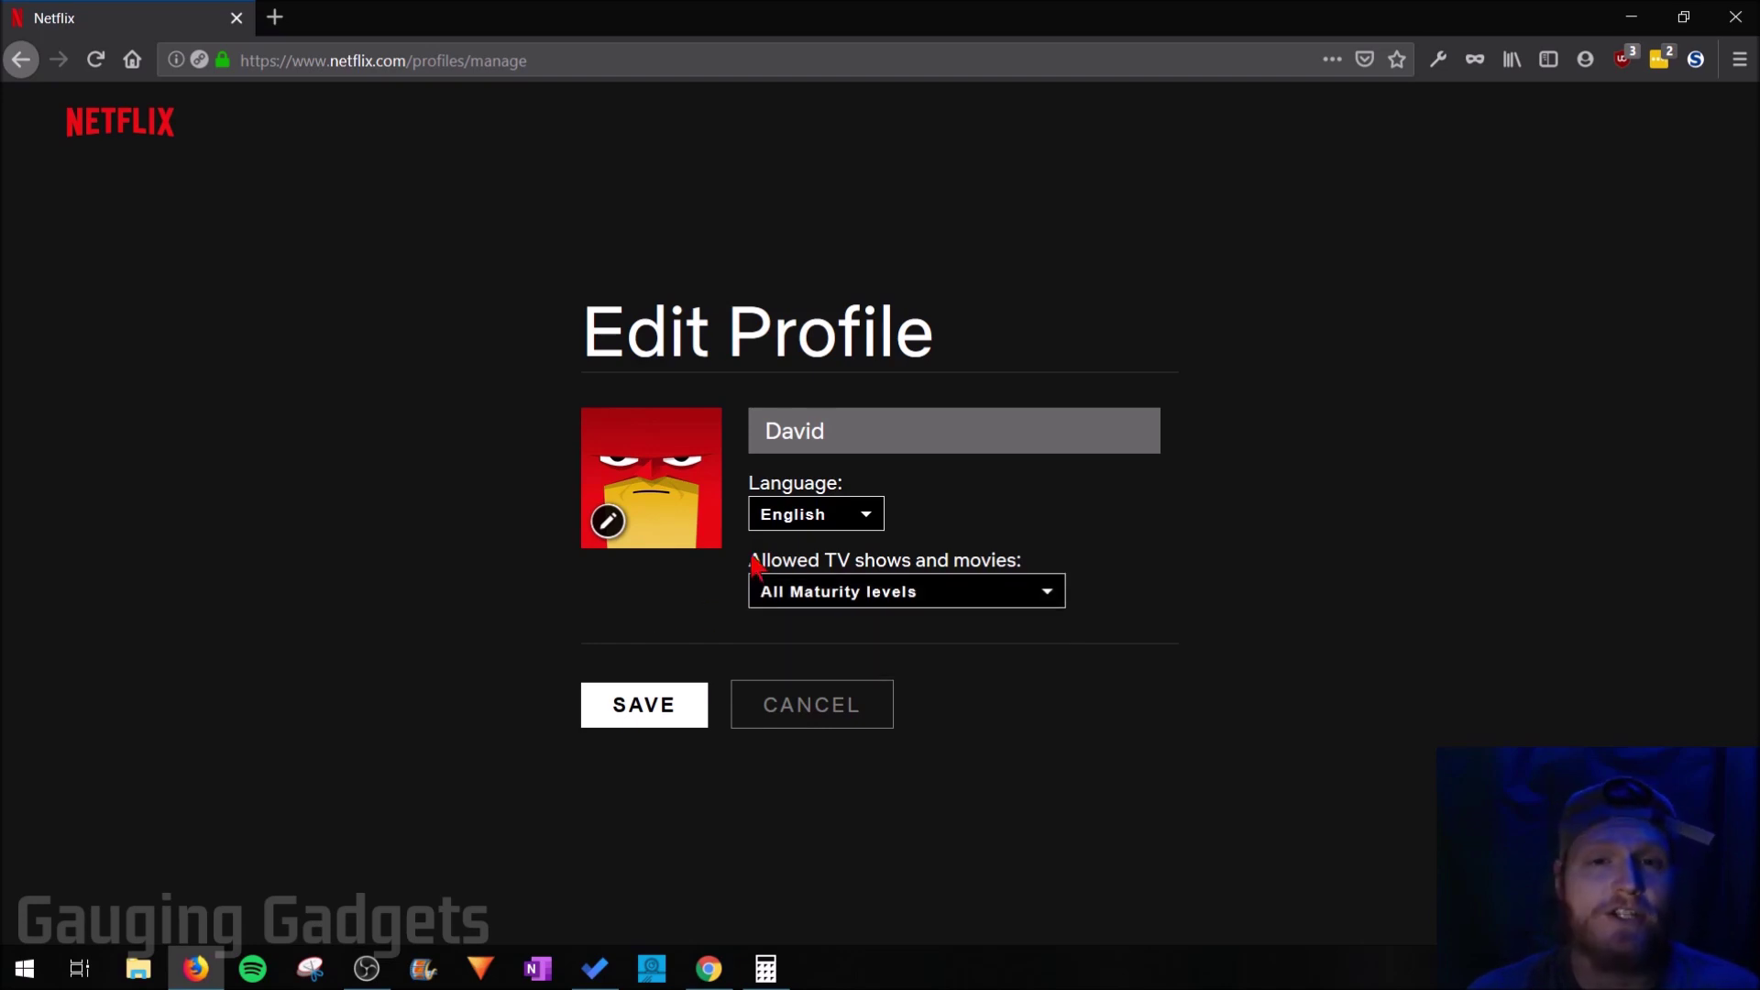
Browse the icon rows past Aggretsuko and pick the Stranger Things sheriff Hopper portrait
left_click(608, 523)
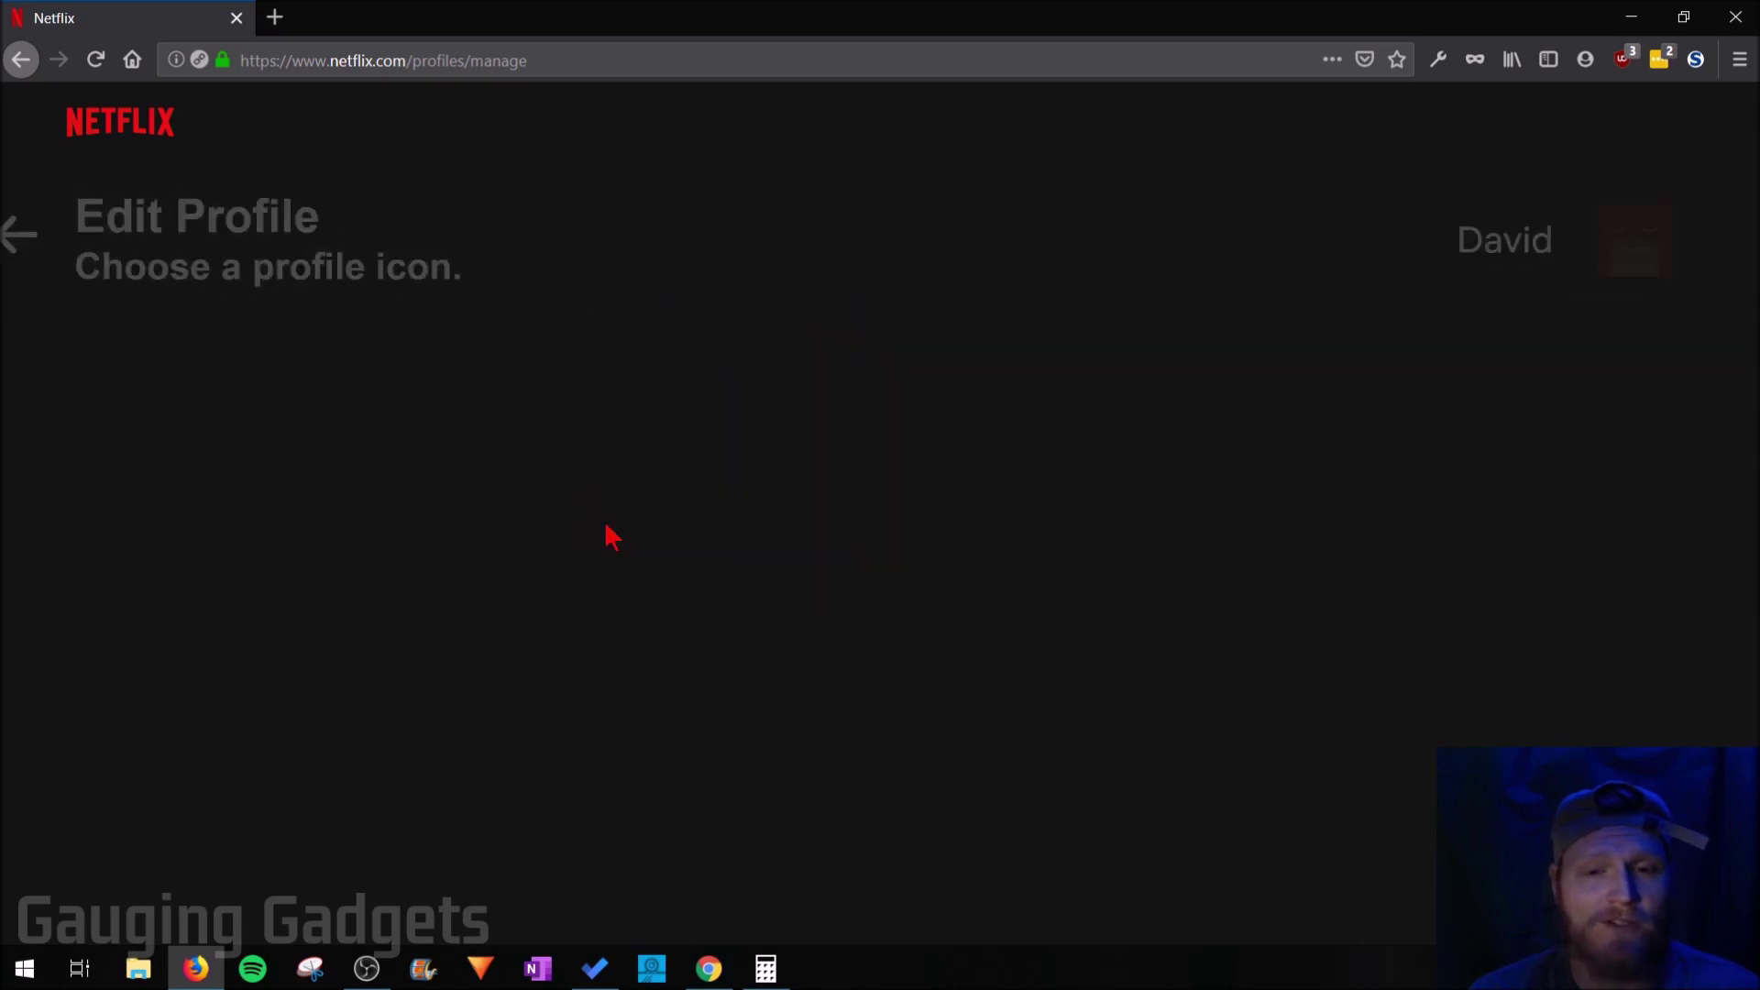
scroll(699, 353, "down", 1)
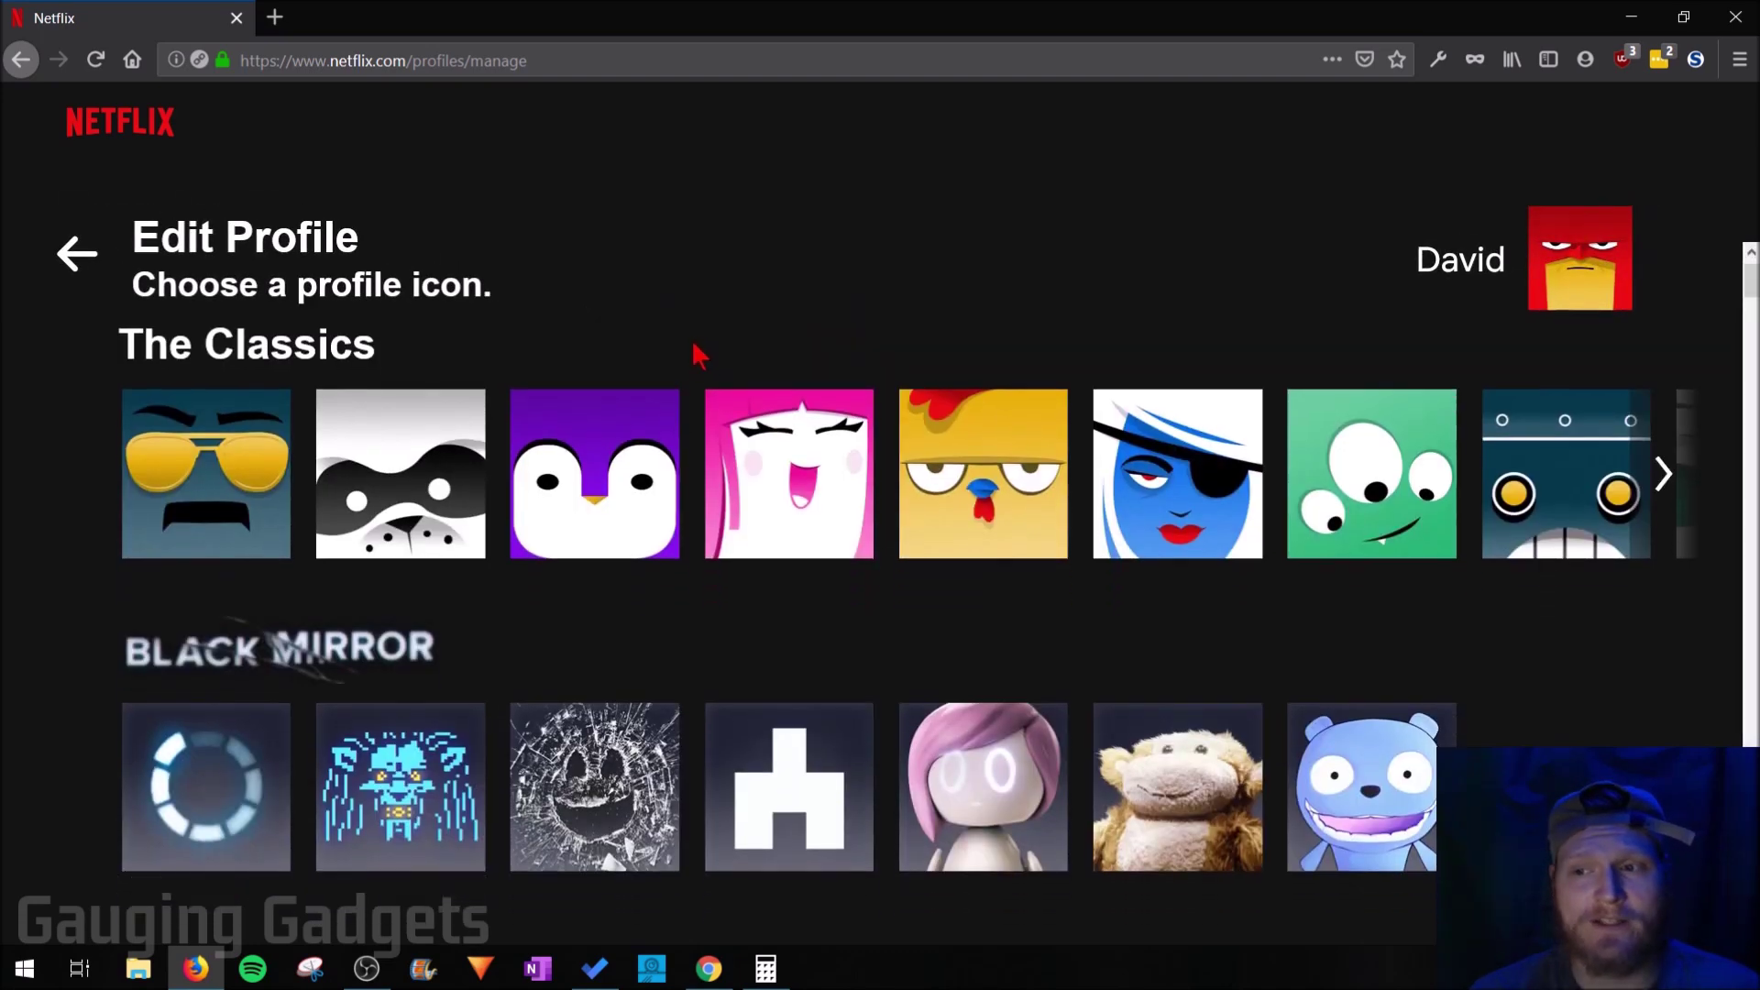
scroll(697, 354, "down", 1)
scroll(696, 354, "down", 2)
scroll(697, 415, "down", 1)
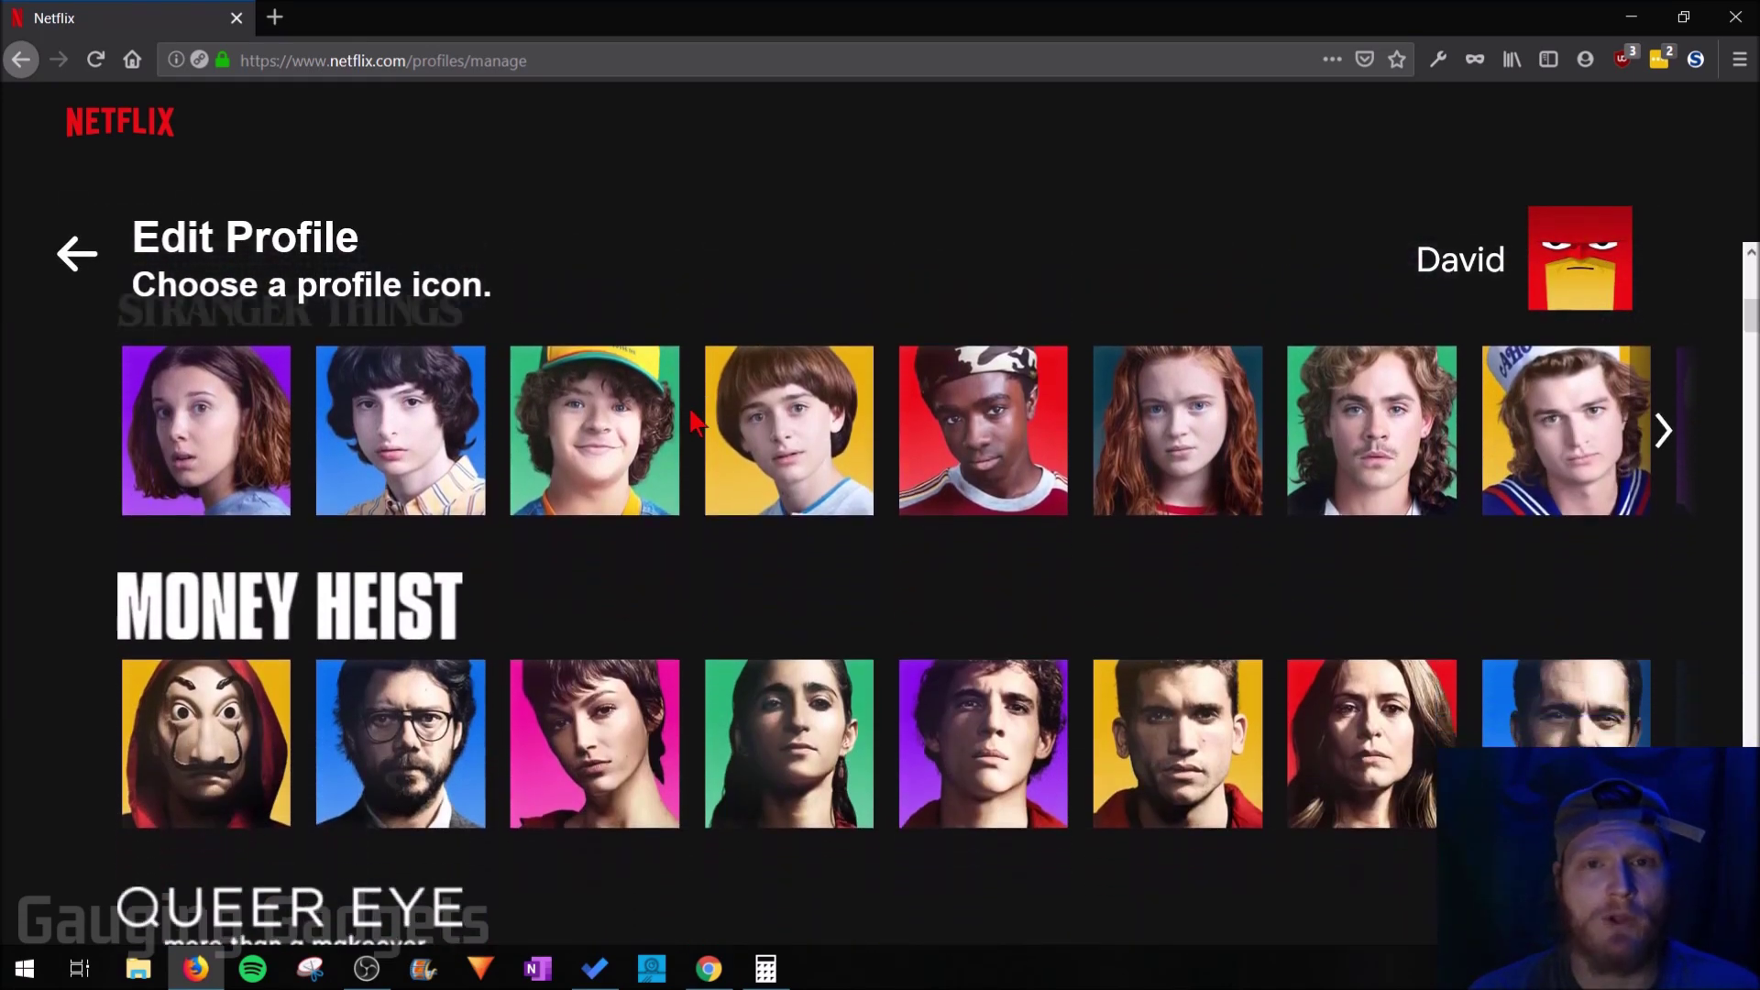
scroll(694, 419, "down", 1)
scroll(695, 425, "down", 1)
scroll(696, 428, "down", 2)
scroll(692, 427, "down", 2)
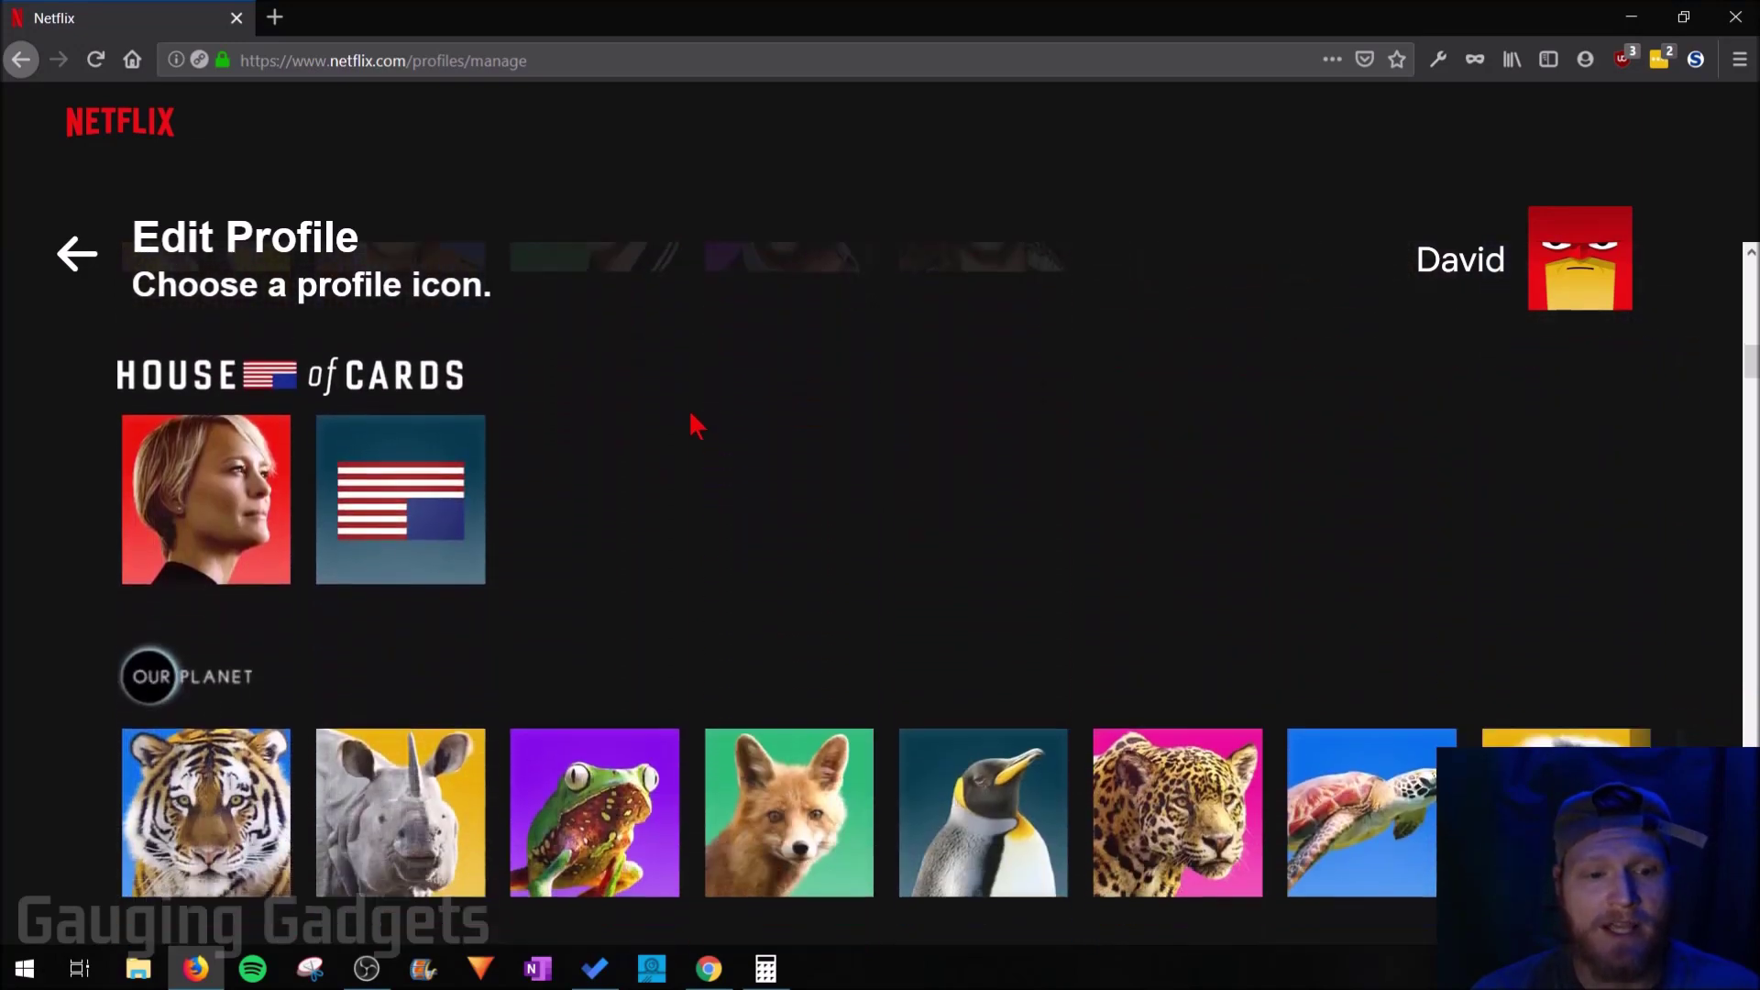
scroll(692, 426, "down", 2)
scroll(692, 426, "down", 1)
scroll(692, 429, "down", 2)
scroll(691, 430, "down", 2)
scroll(692, 429, "down", 2)
scroll(692, 429, "down", 2)
scroll(692, 429, "down", 2)
scroll(692, 430, "down", 1)
scroll(692, 431, "down", 2)
scroll(692, 430, "down", 2)
scroll(693, 432, "down", 2)
scroll(689, 429, "down", 2)
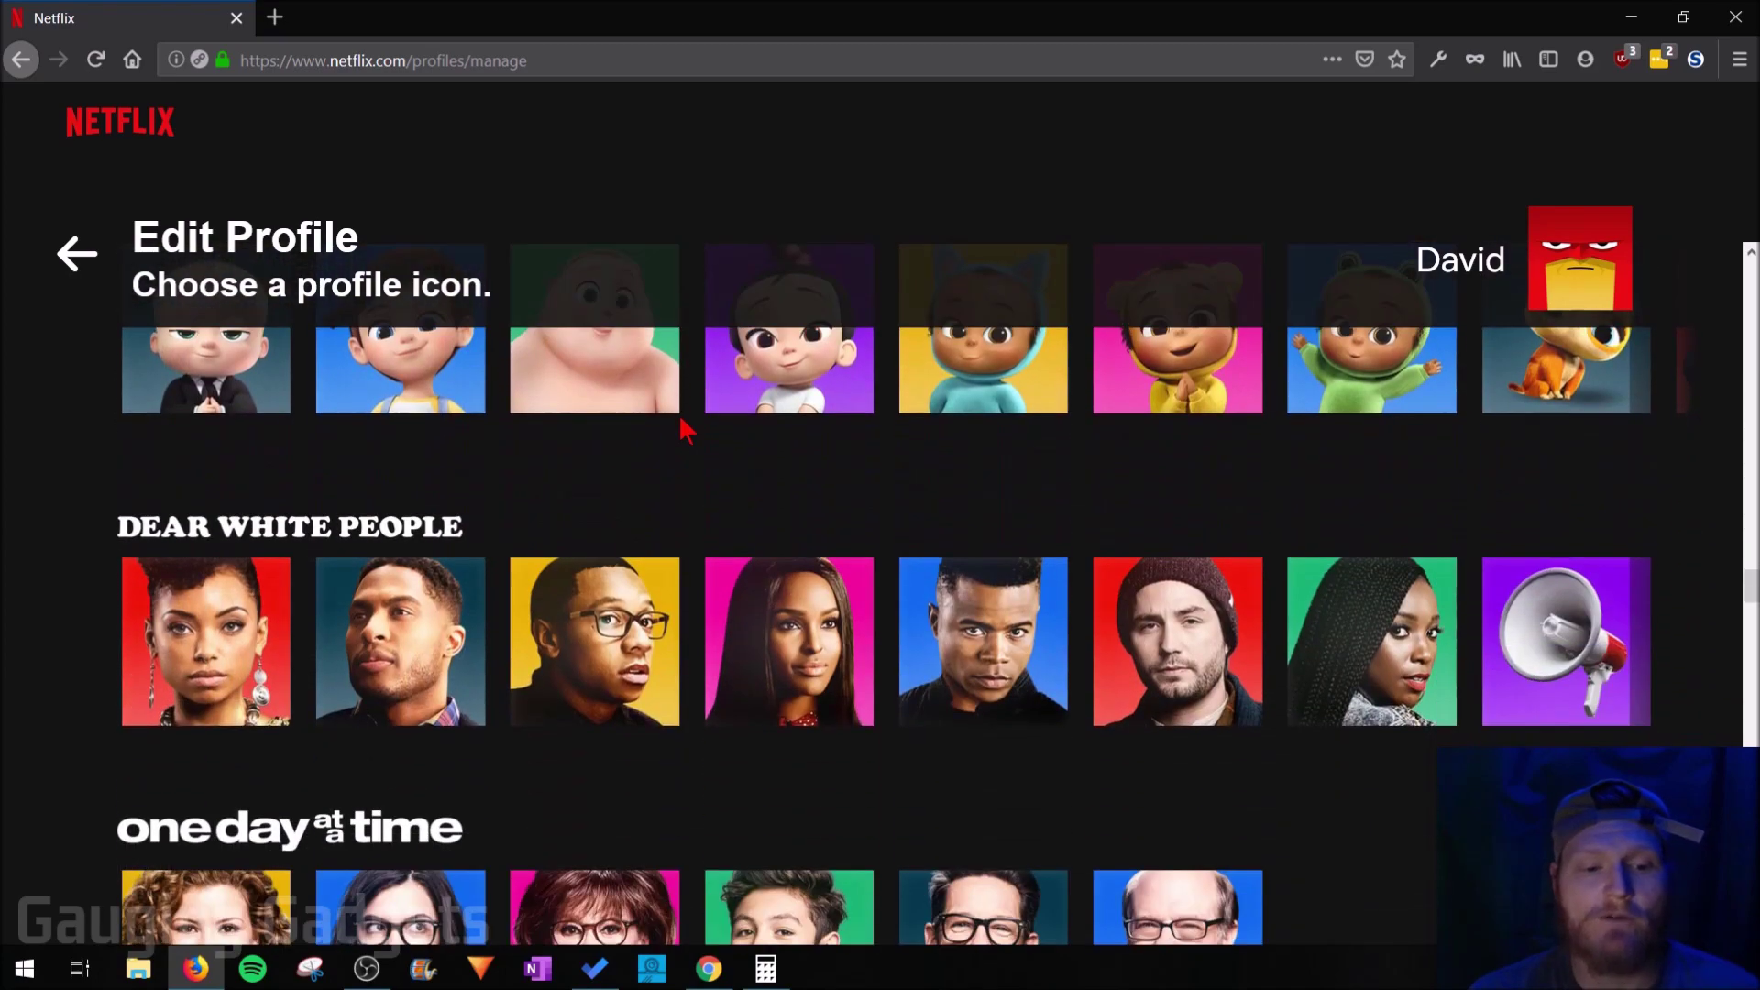
scroll(689, 434, "down", 1)
scroll(715, 453, "down", 3)
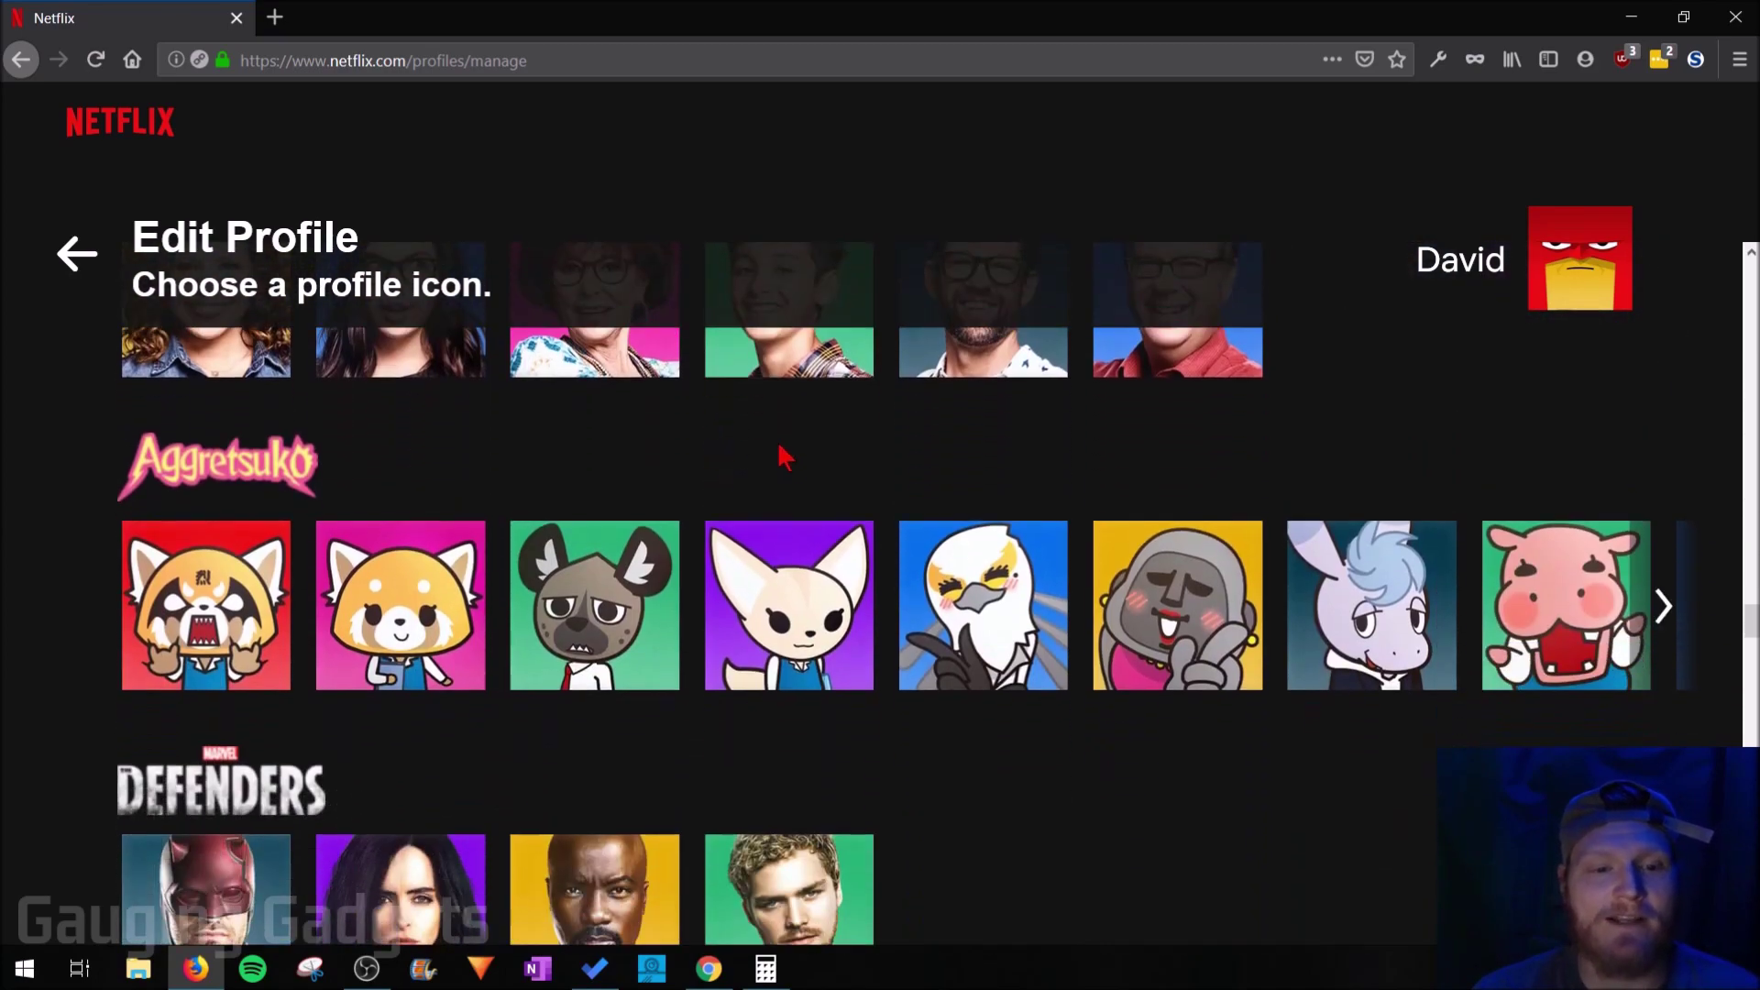
scroll(770, 474, "up", 1)
scroll(727, 563, "down", 1)
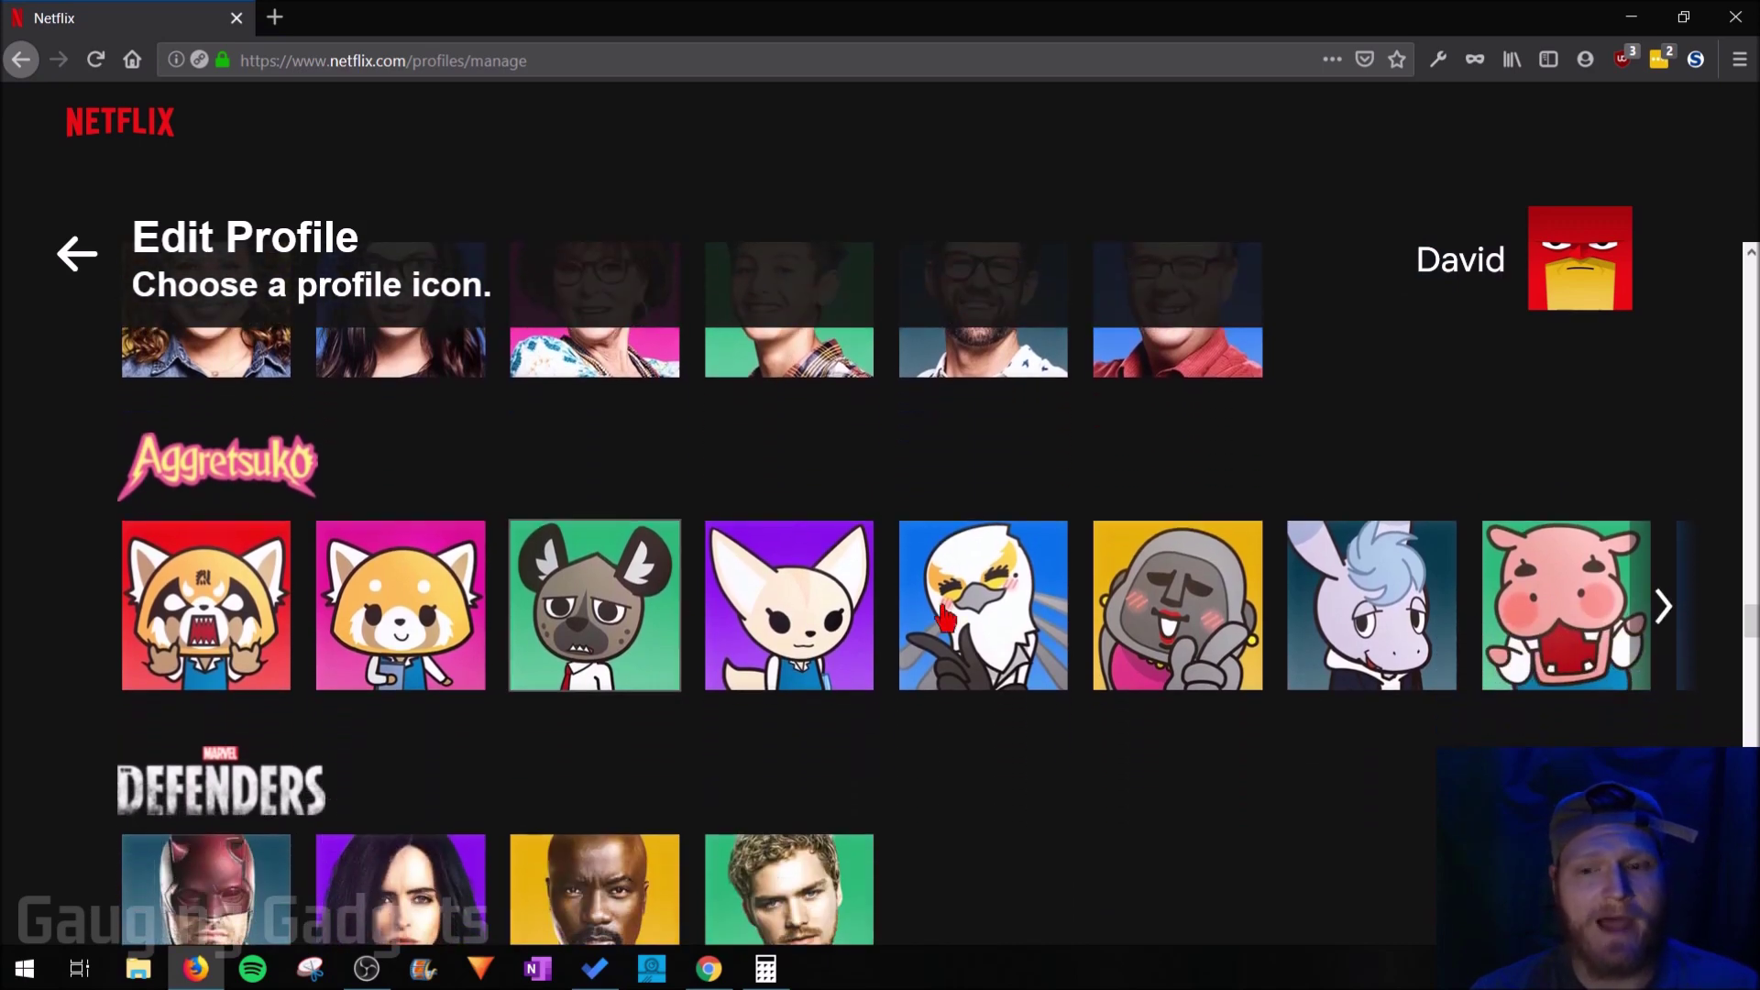
left_click(1675, 619)
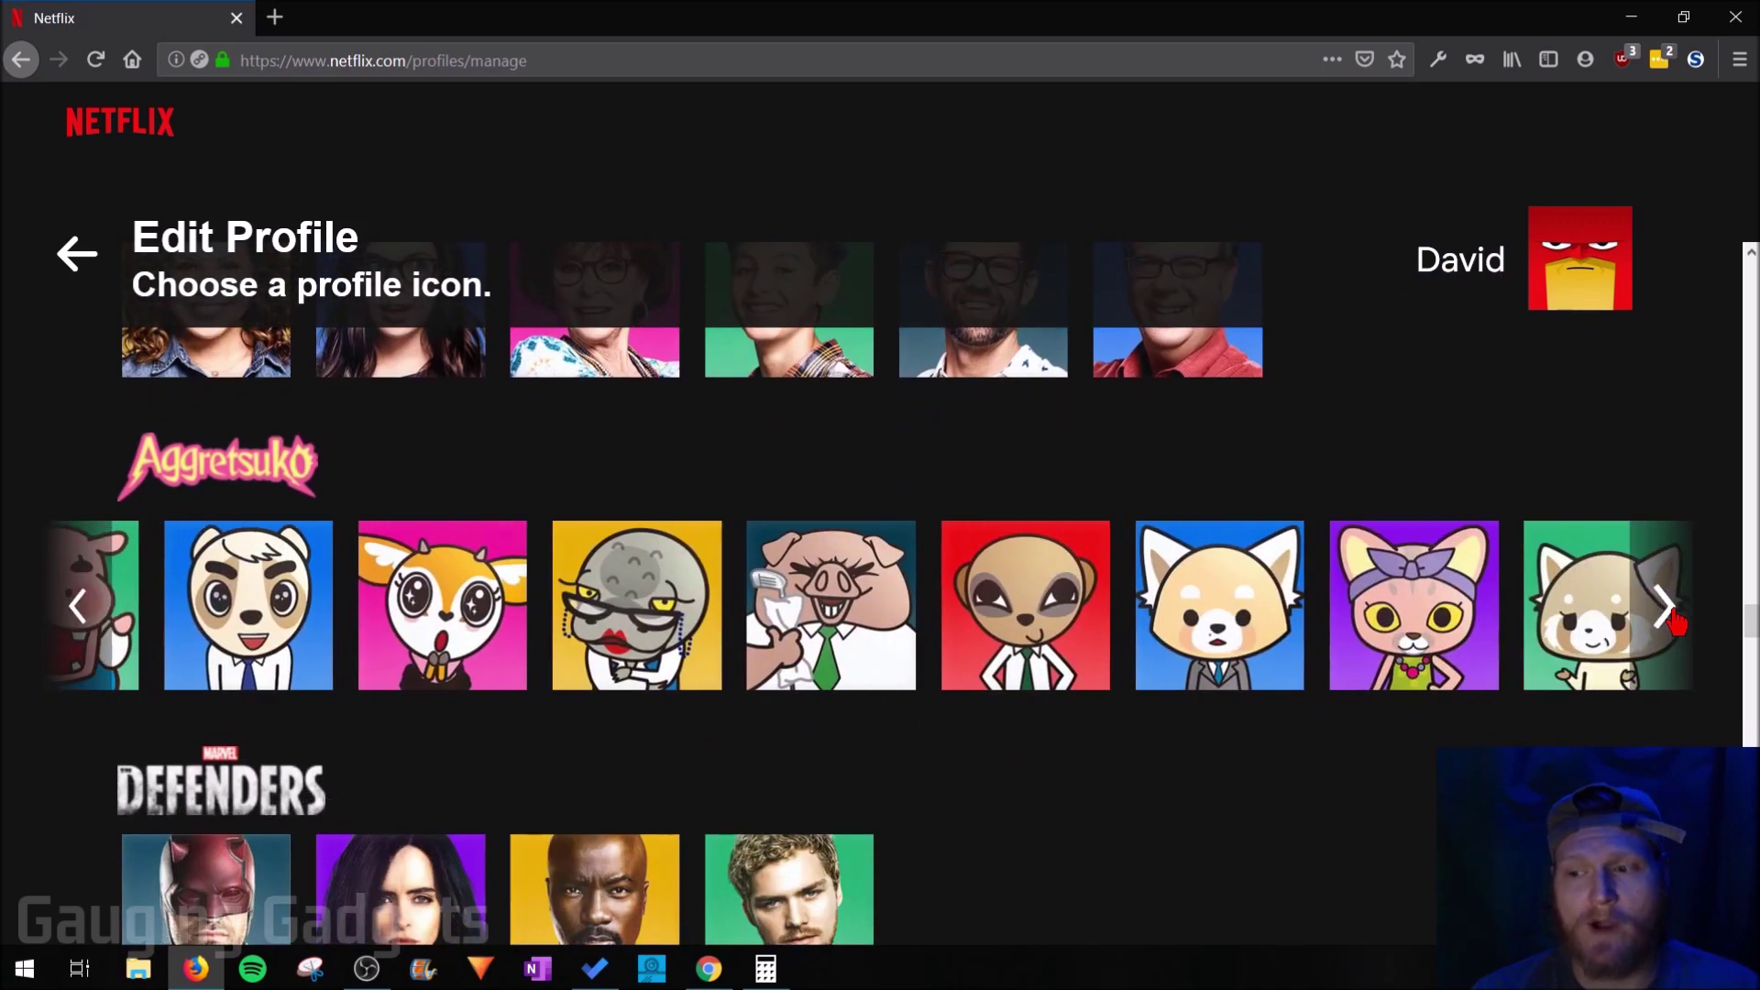
left_click(1651, 622)
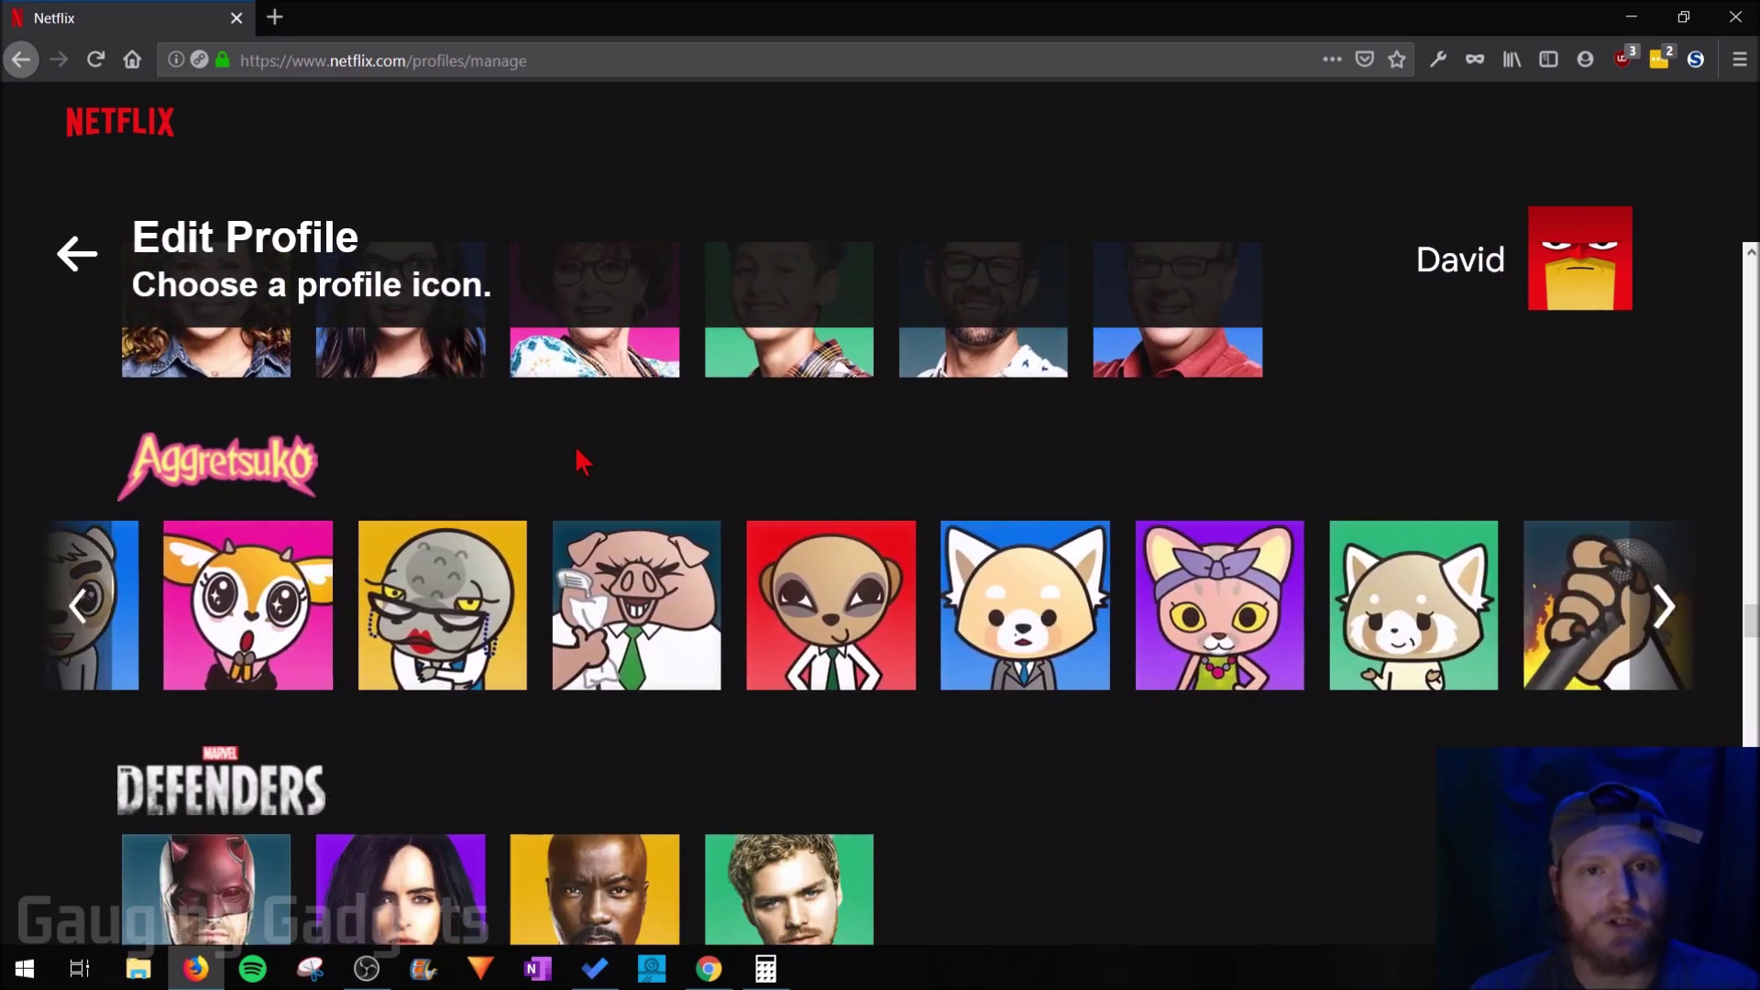
scroll(580, 442, "down", 4)
scroll(582, 438, "down", 3)
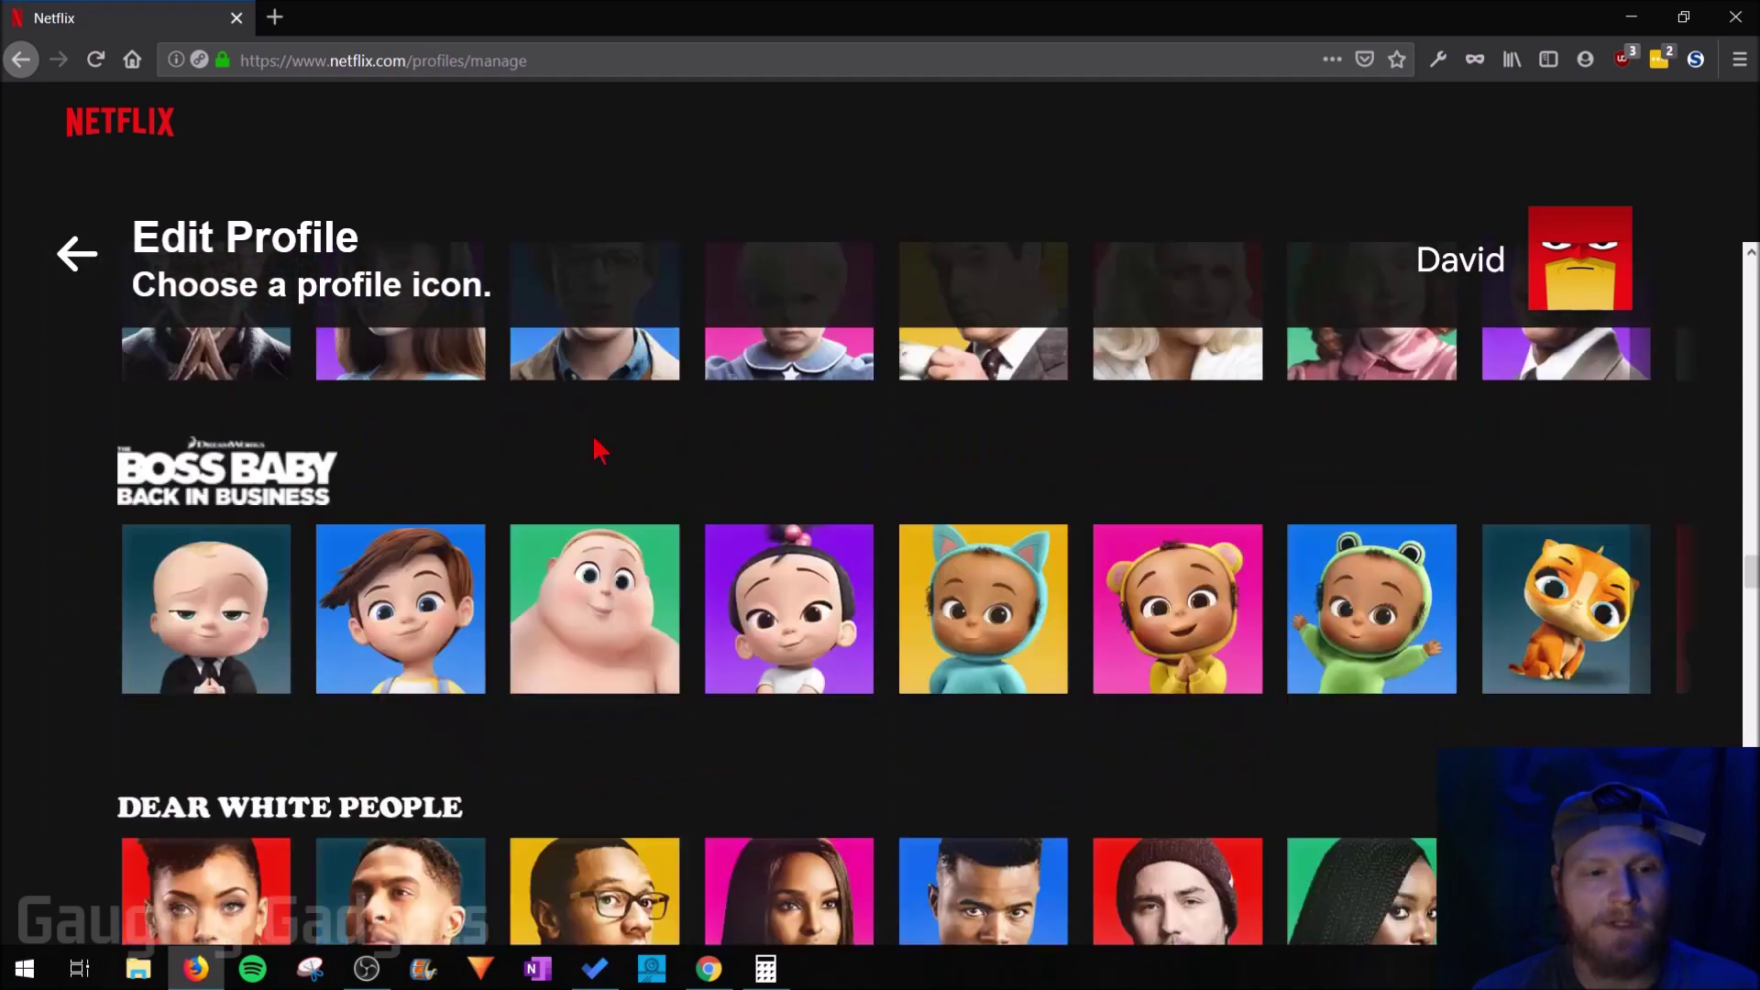
scroll(597, 449, "down", 3)
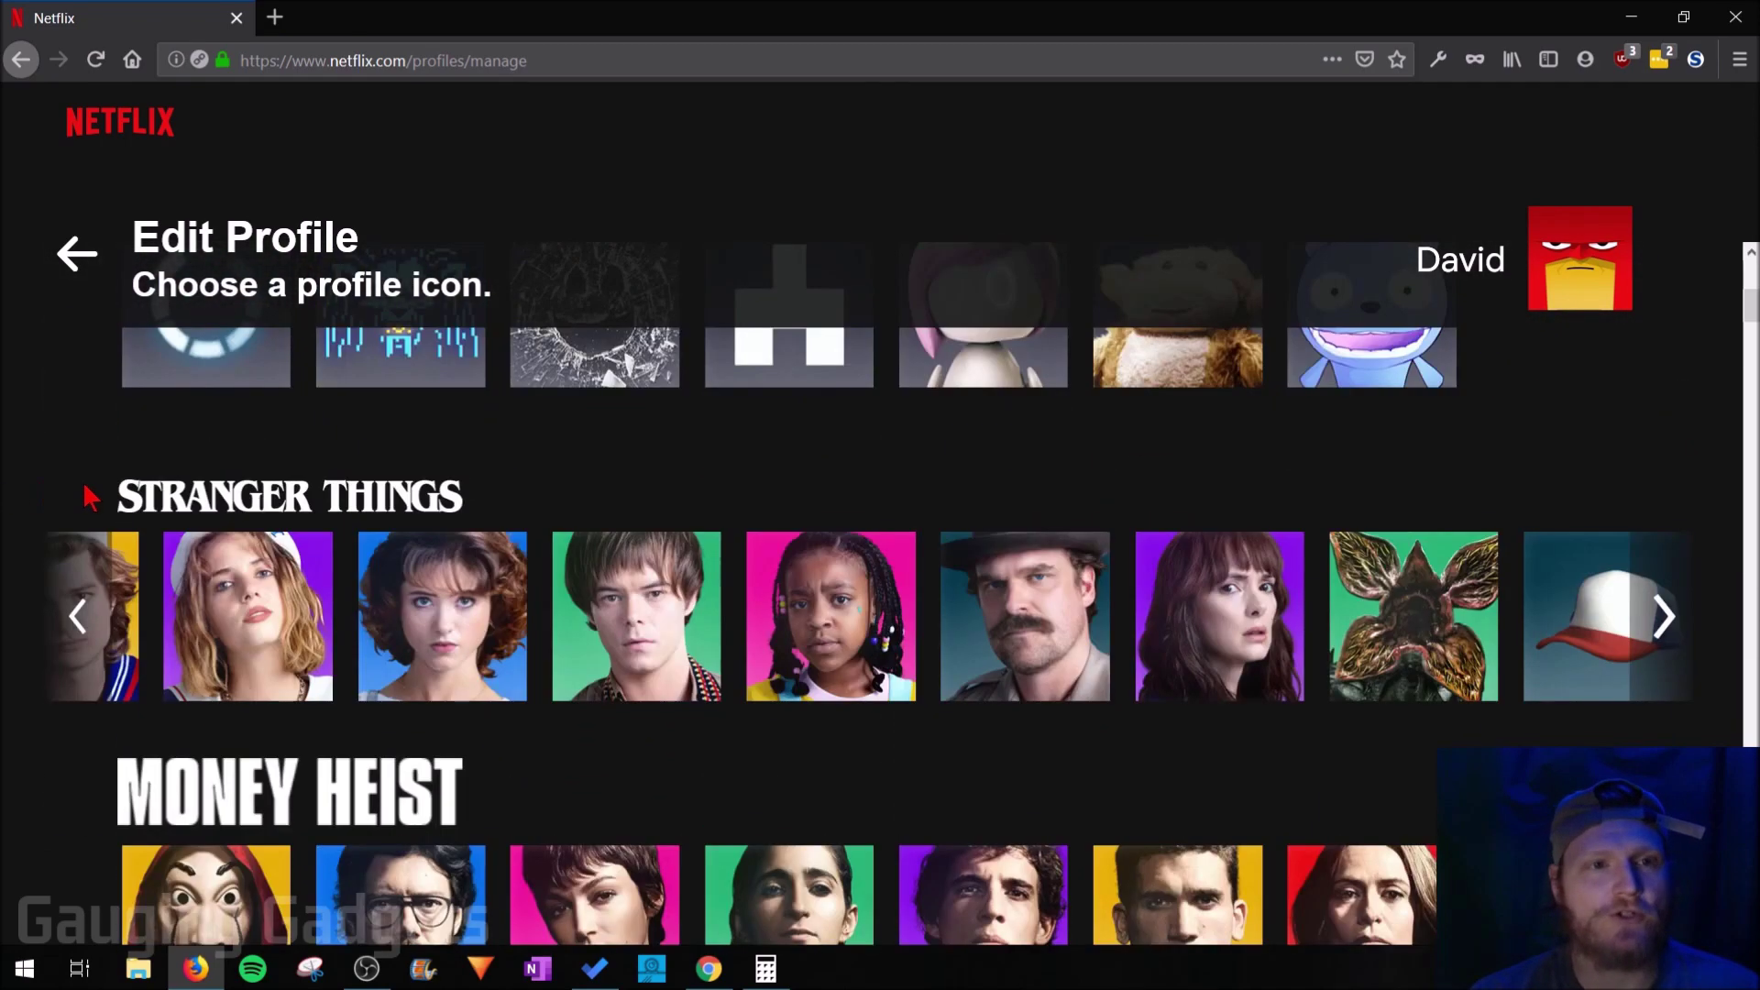
left_click(1062, 655)
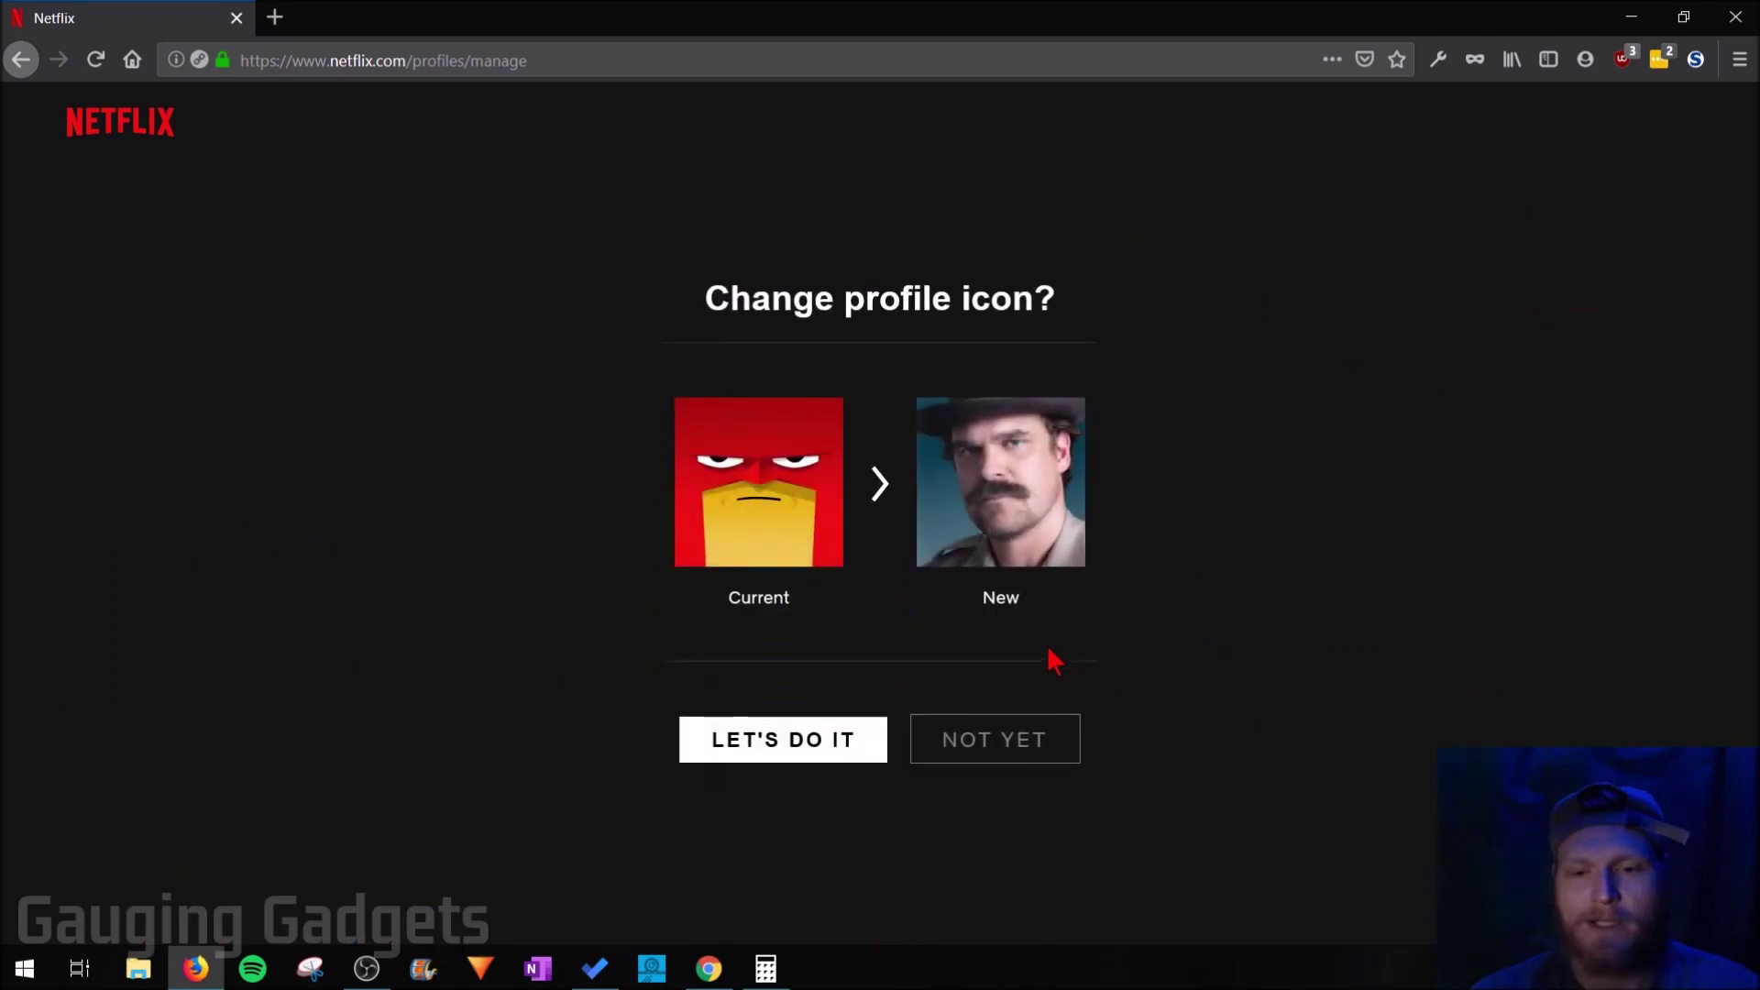
Accept the 'Change profile icon?' prompt with LET'S DO IT
left_click(777, 743)
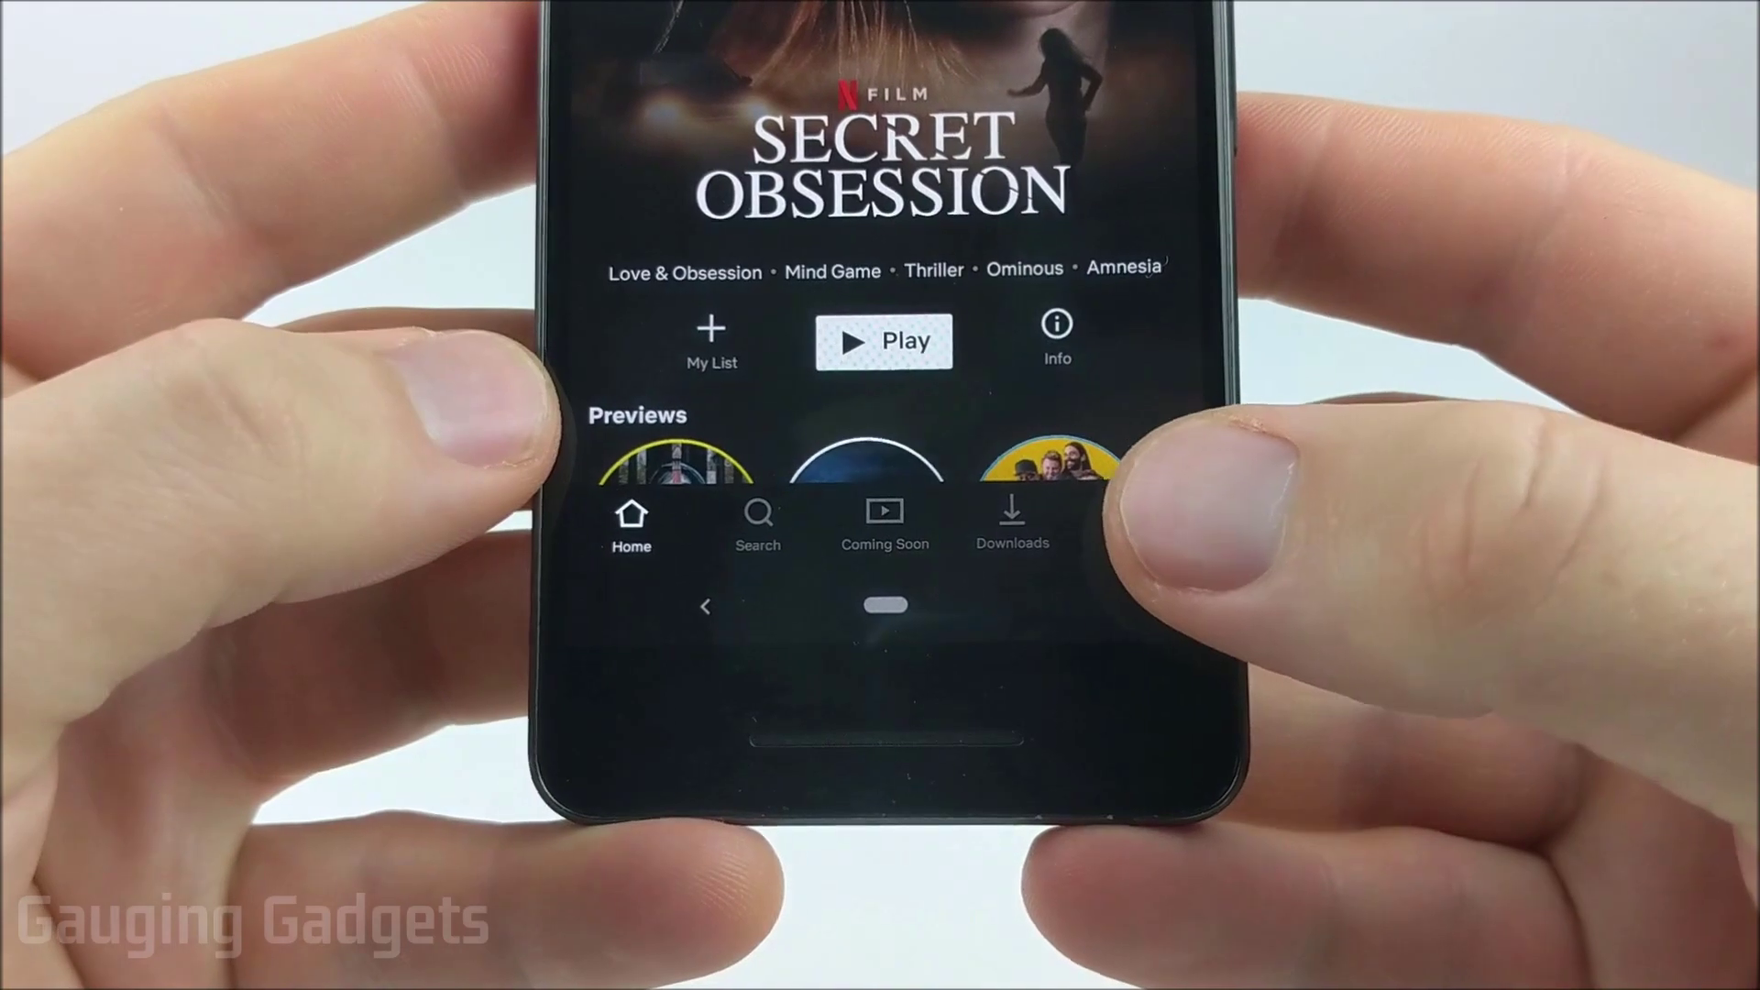
left_click(1130, 509)
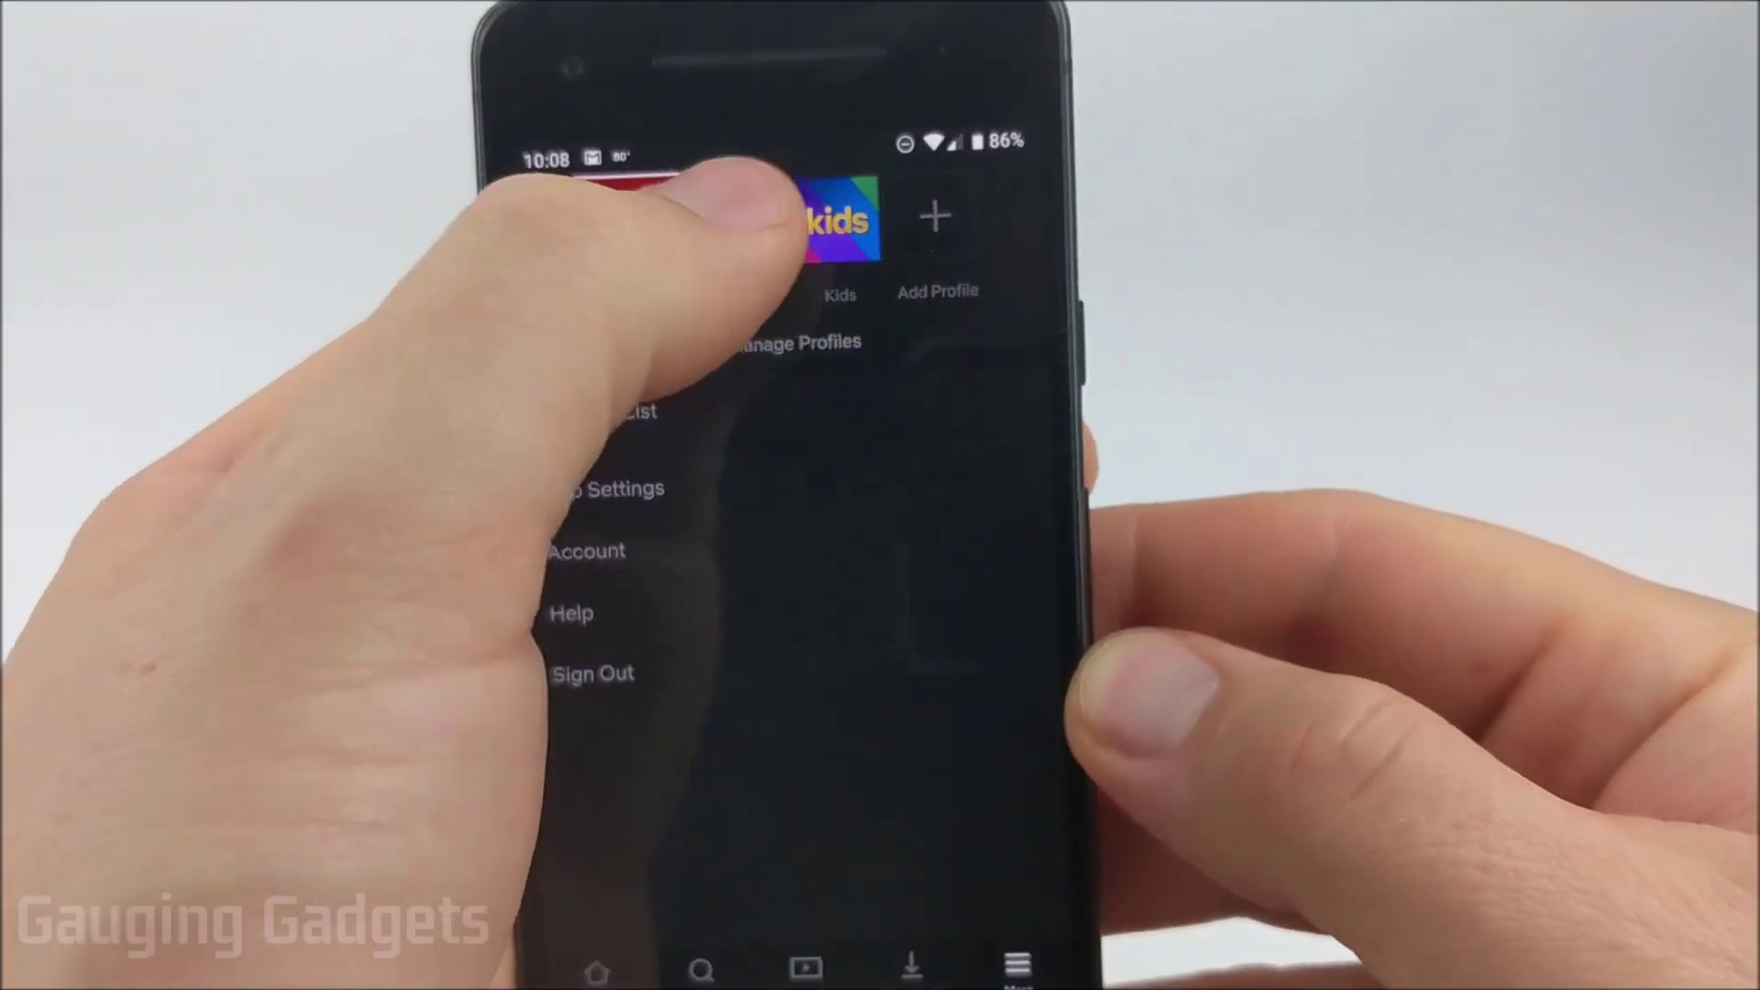
left_click(792, 341)
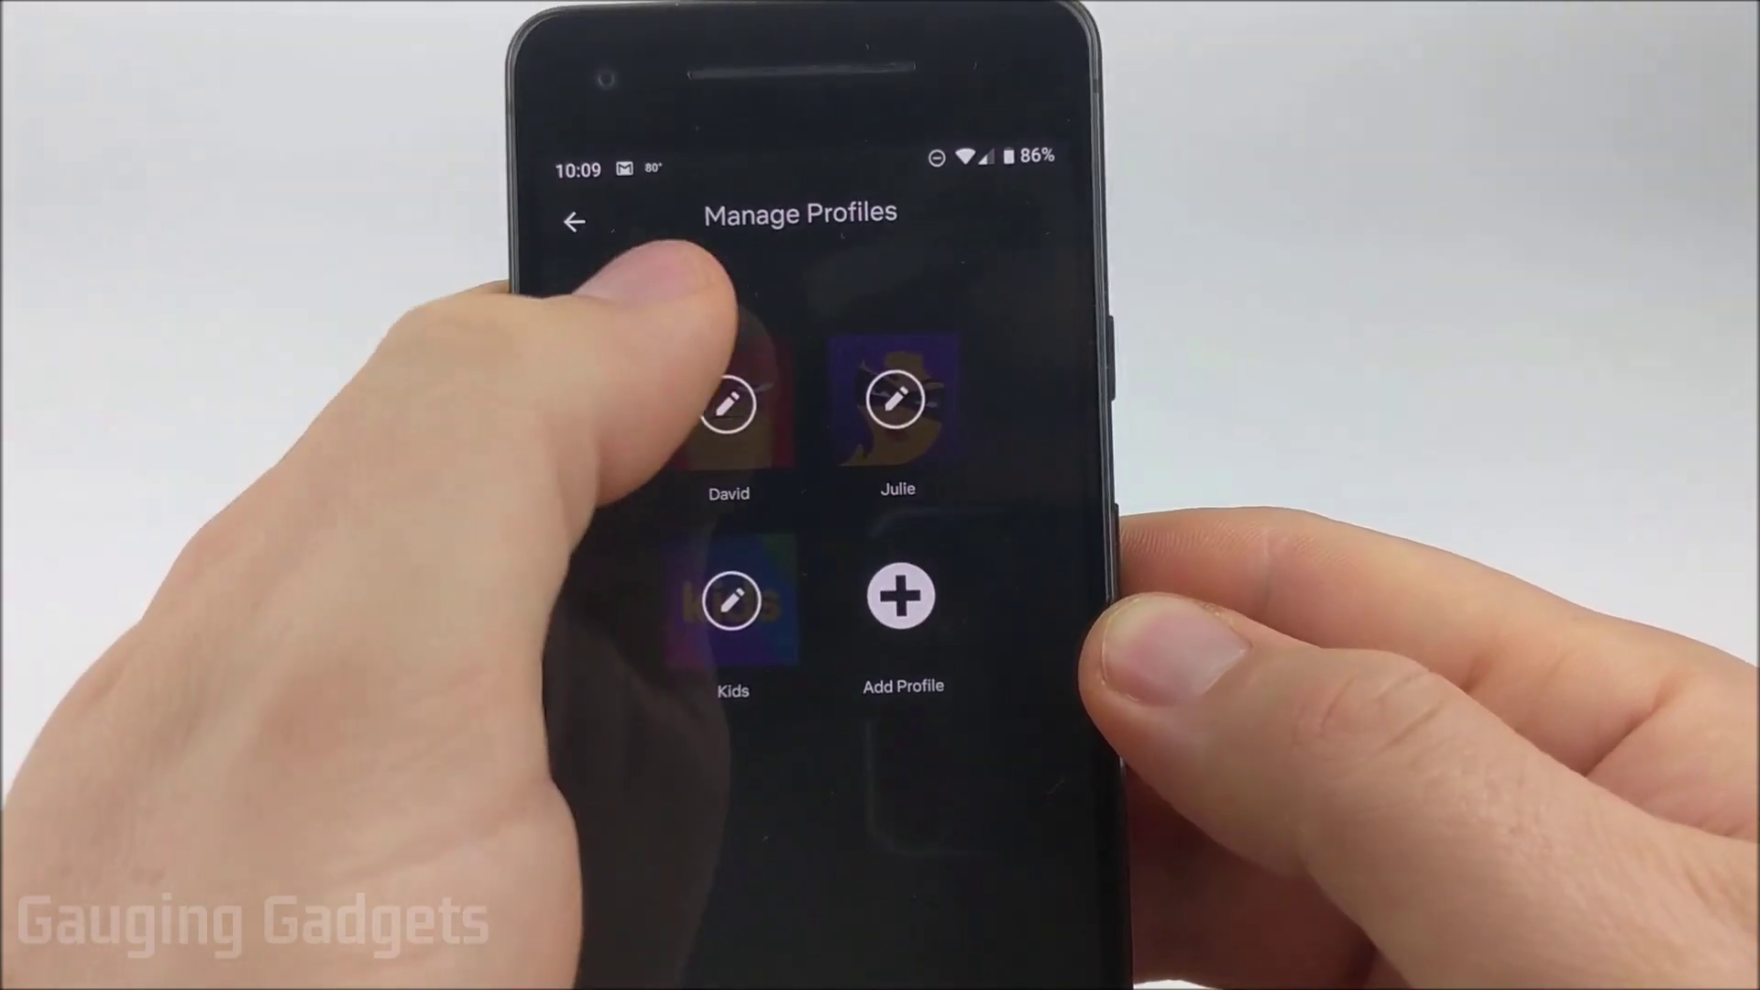
left_click(732, 407)
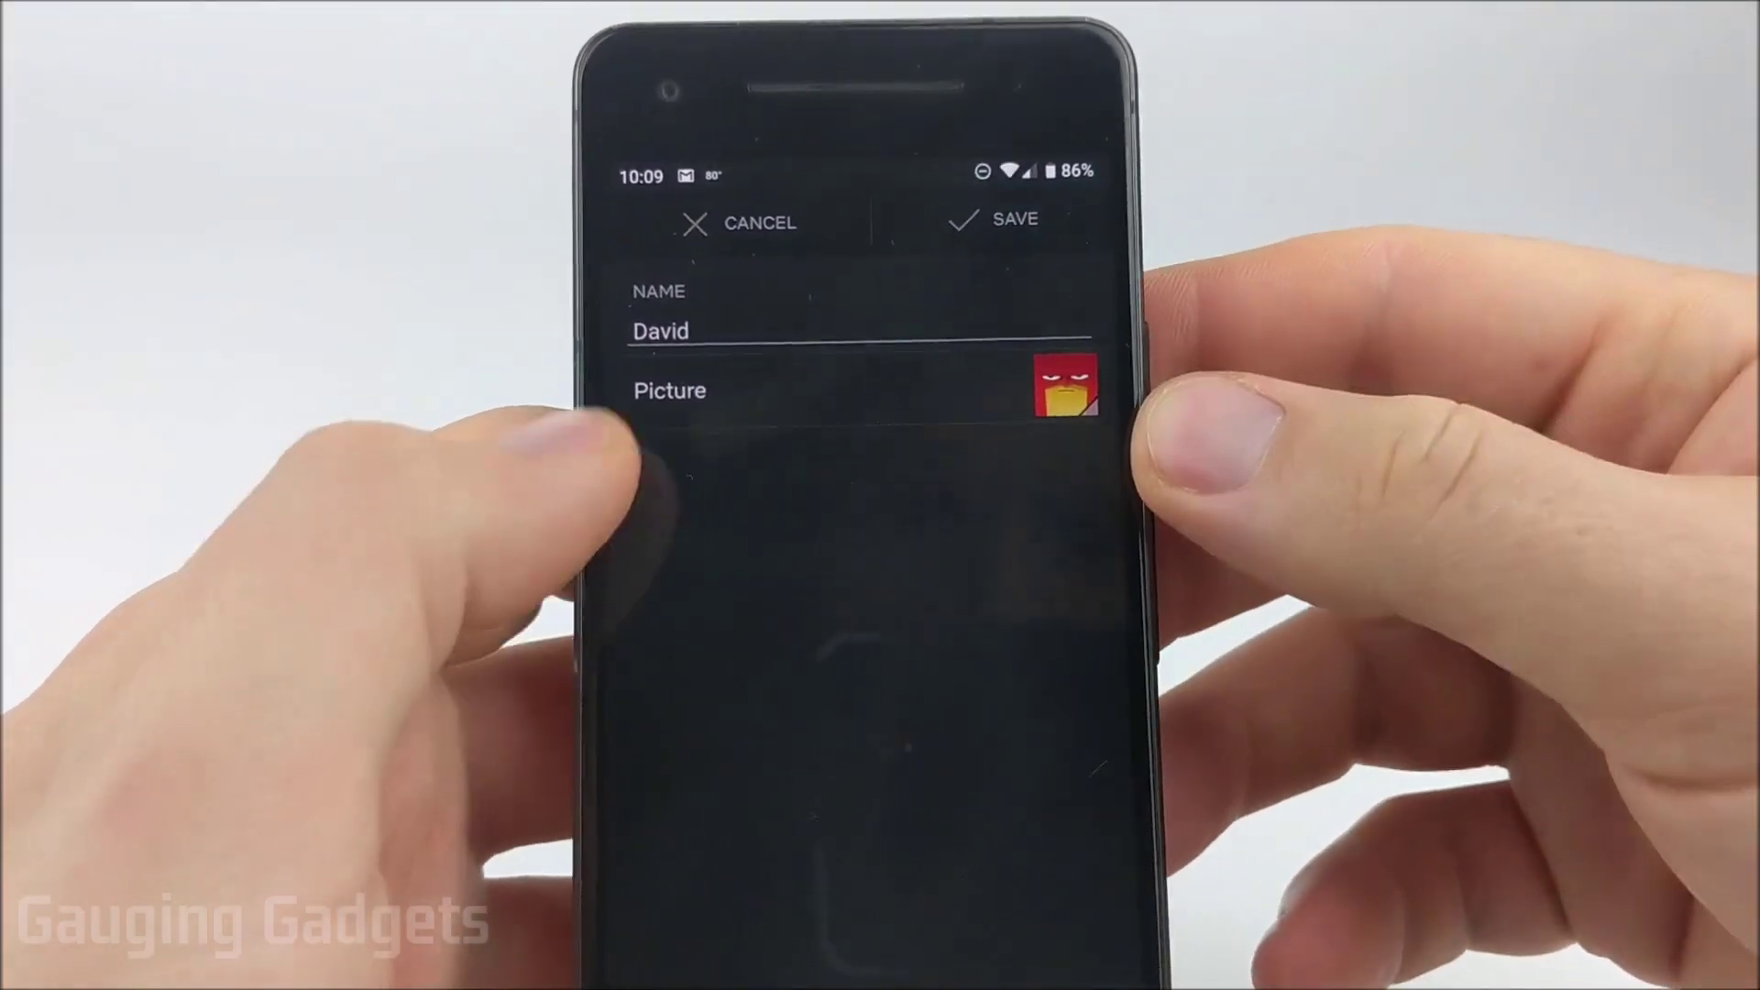
Choose the House of Cards flag picture, save it, and return to Home
left_click(674, 406)
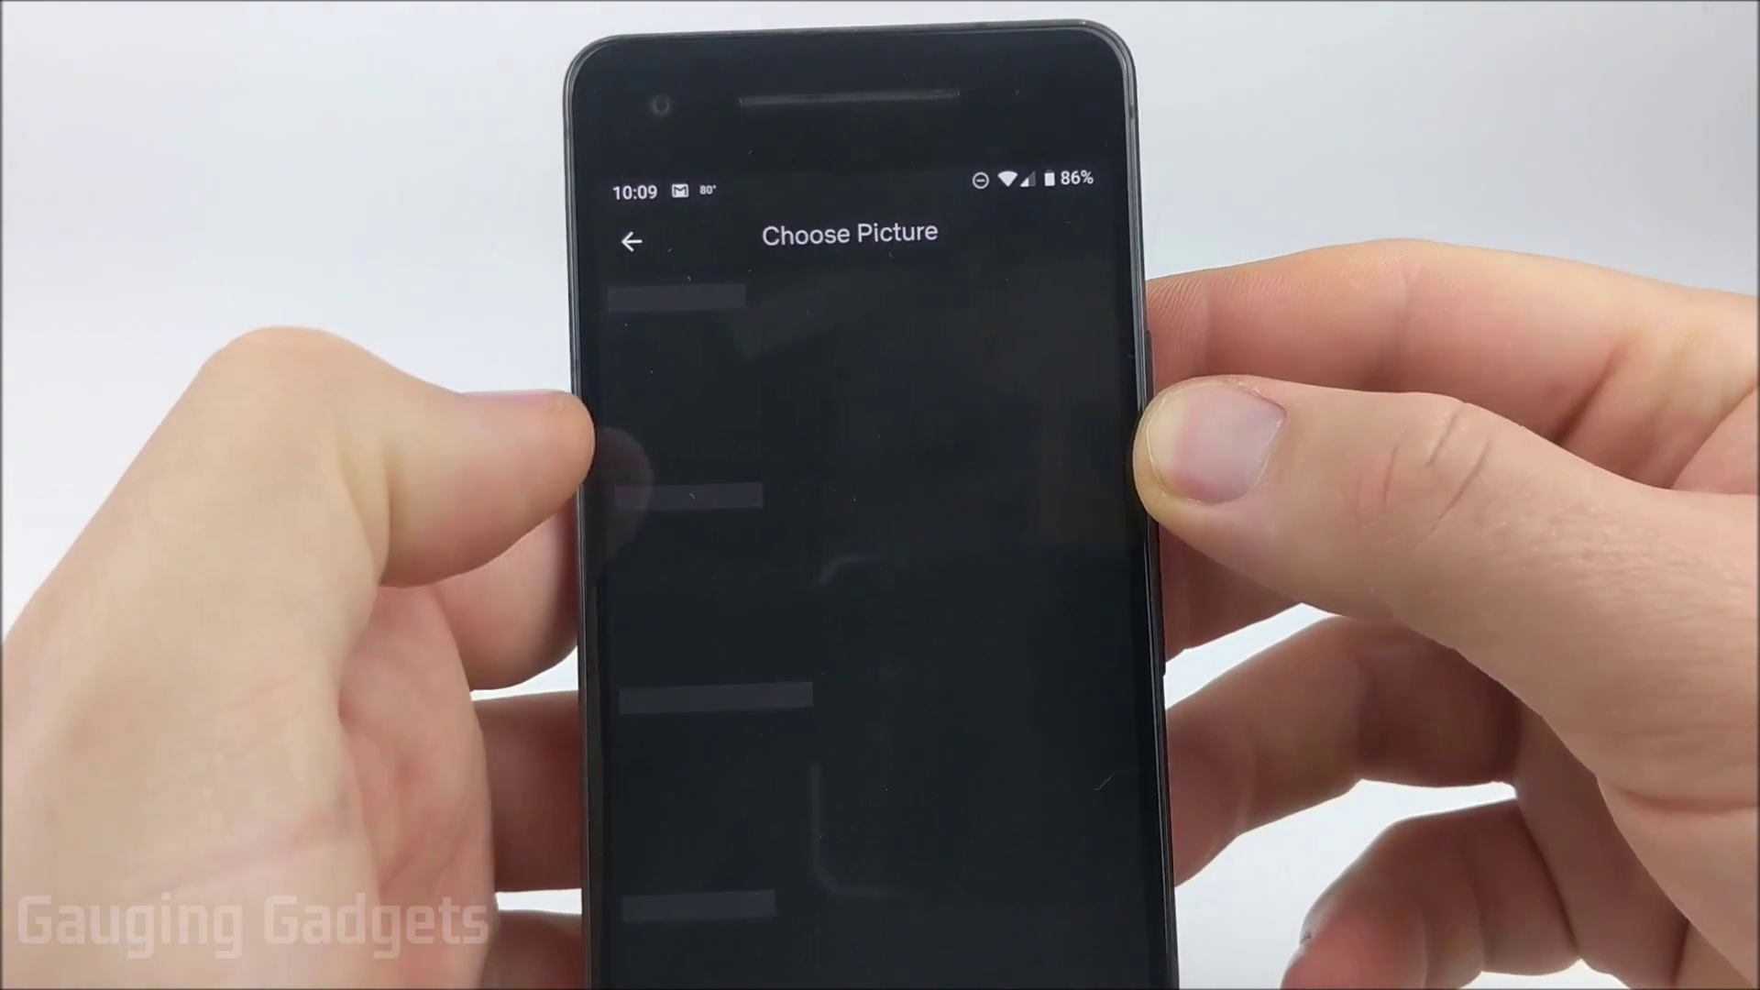
scroll(963, 551, "down", 5)
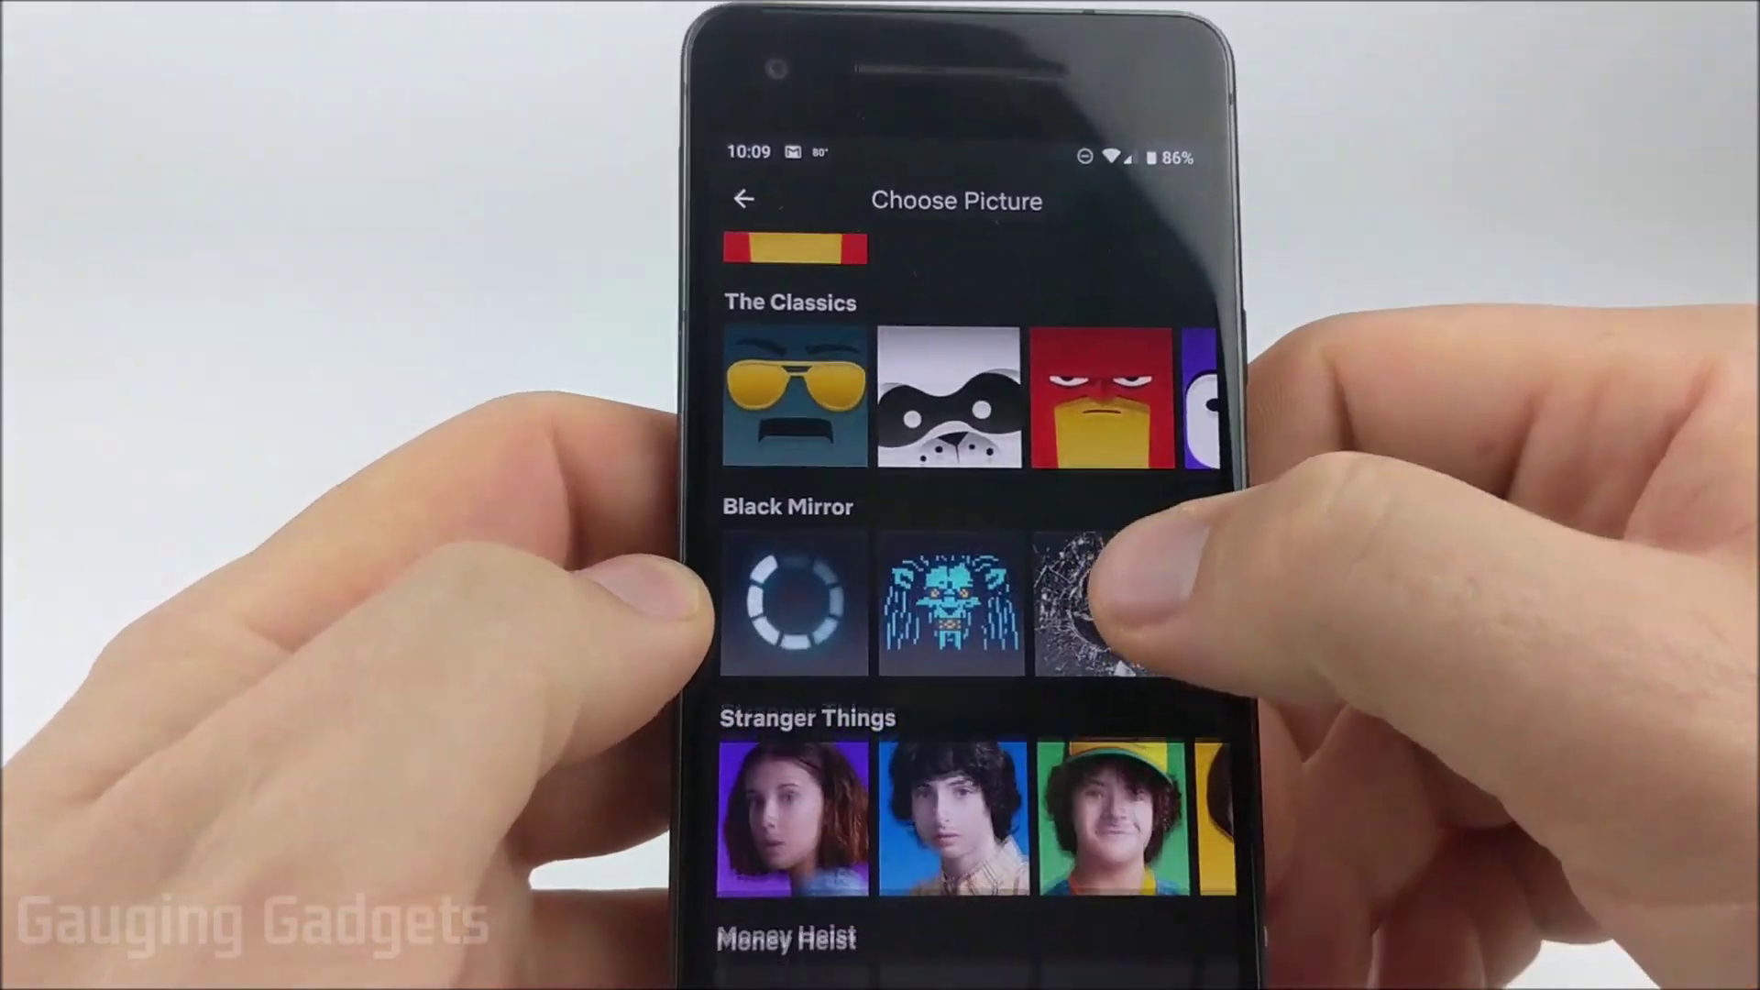
scroll(964, 619, "down", 3)
scroll(963, 619, "down", 3)
scroll(962, 618, "down", 2)
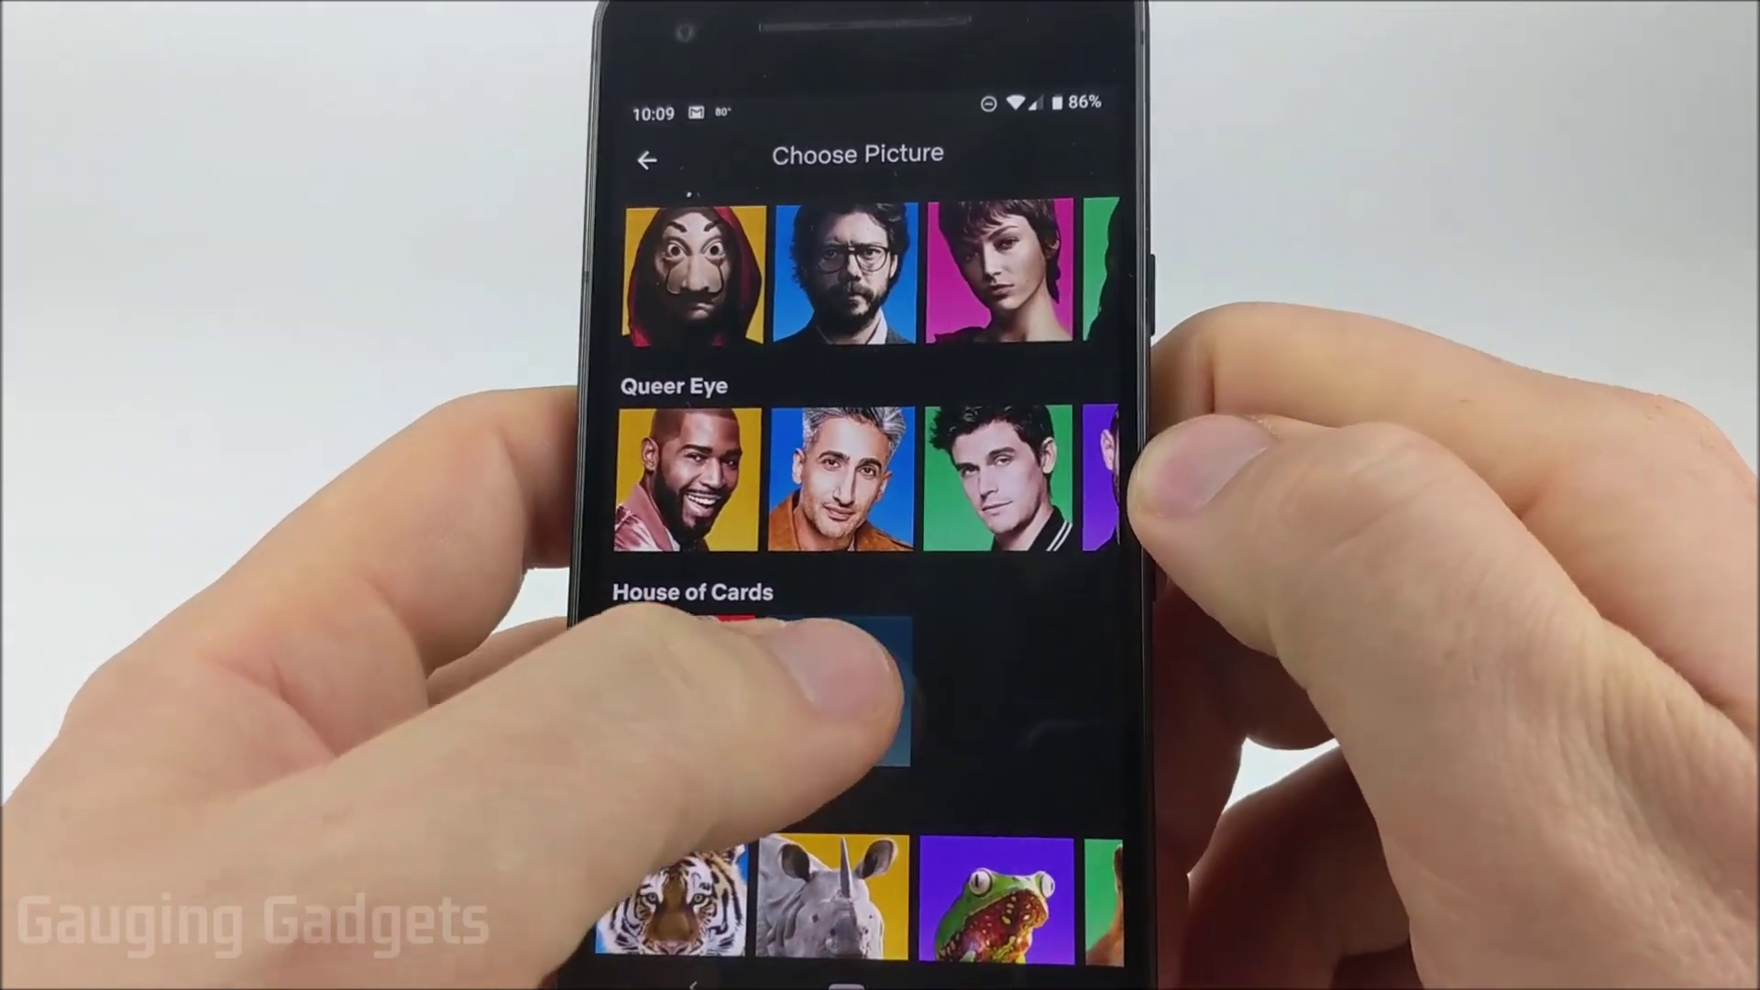
left_click(894, 658)
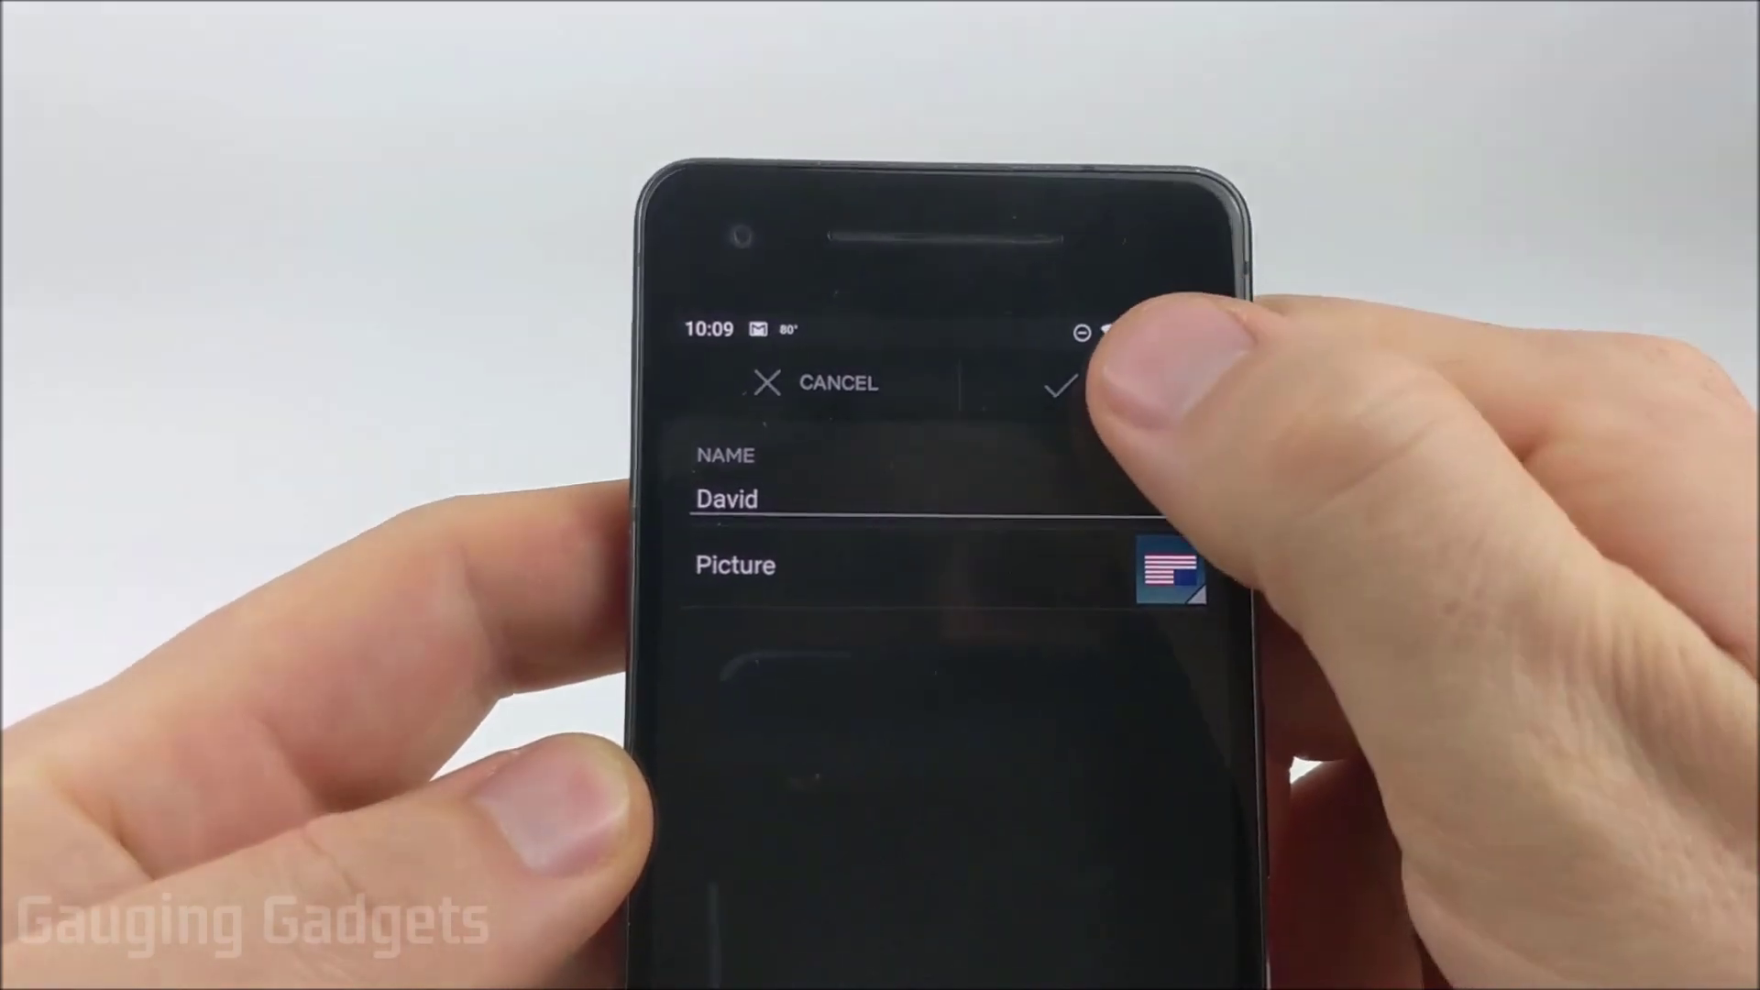
left_click(1111, 306)
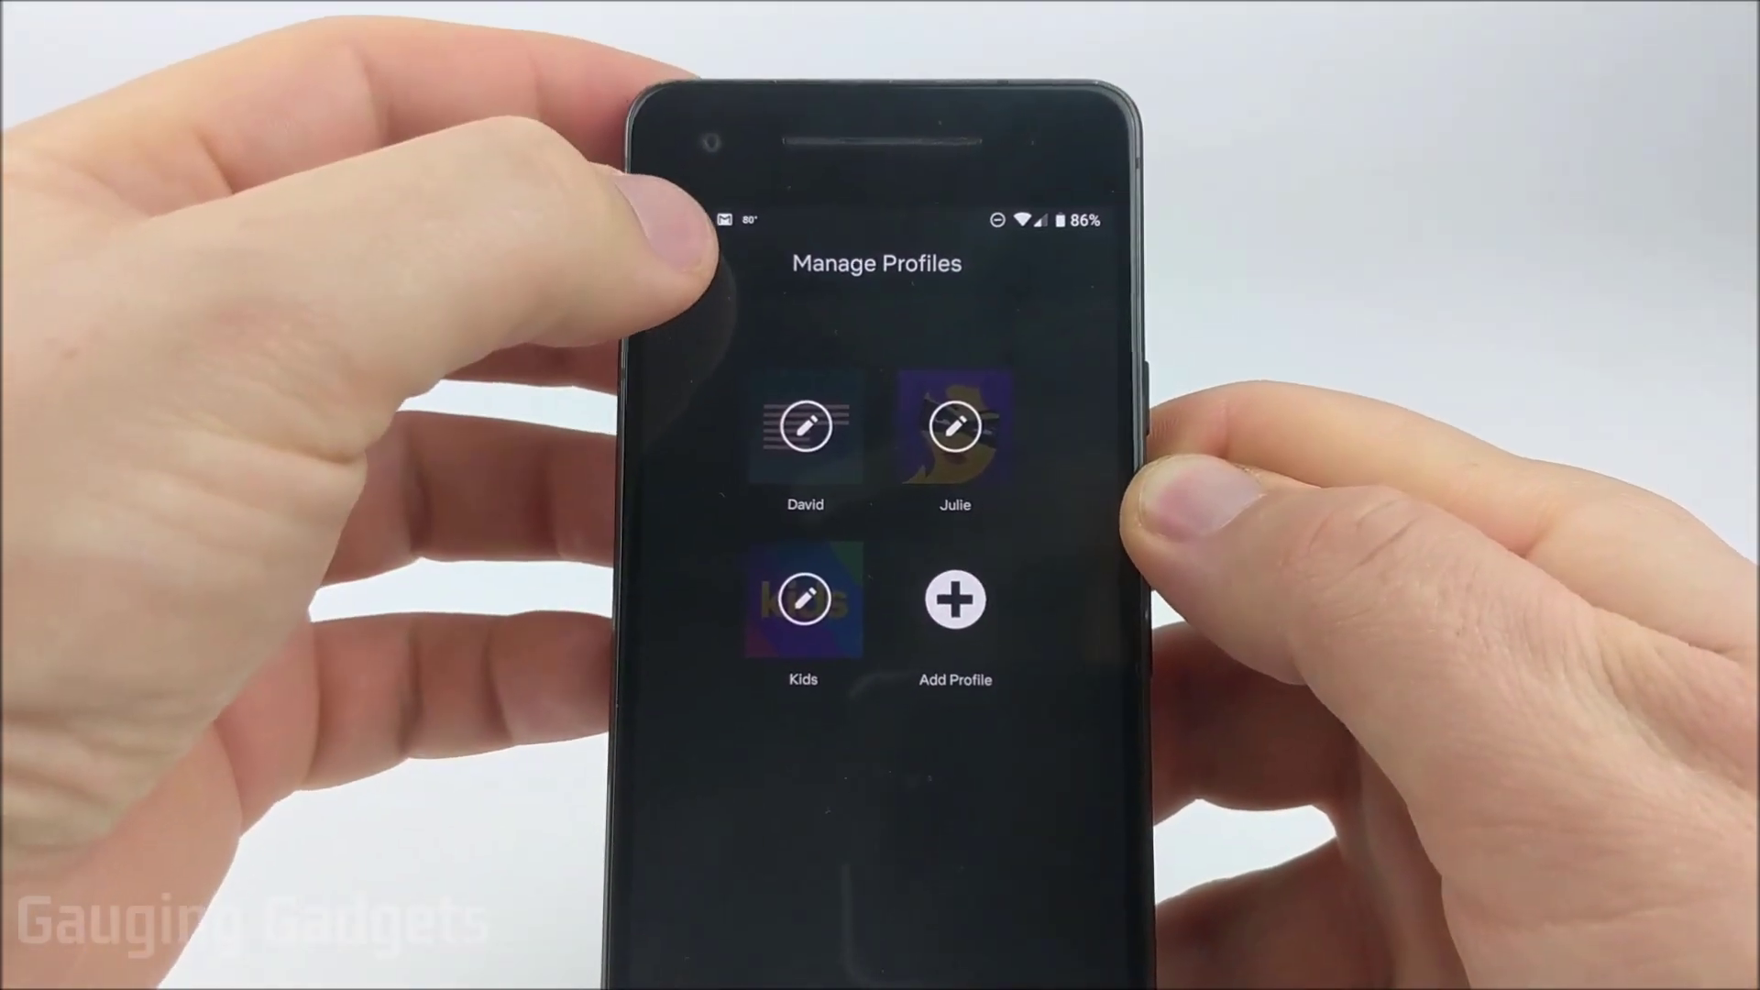
left_click(677, 261)
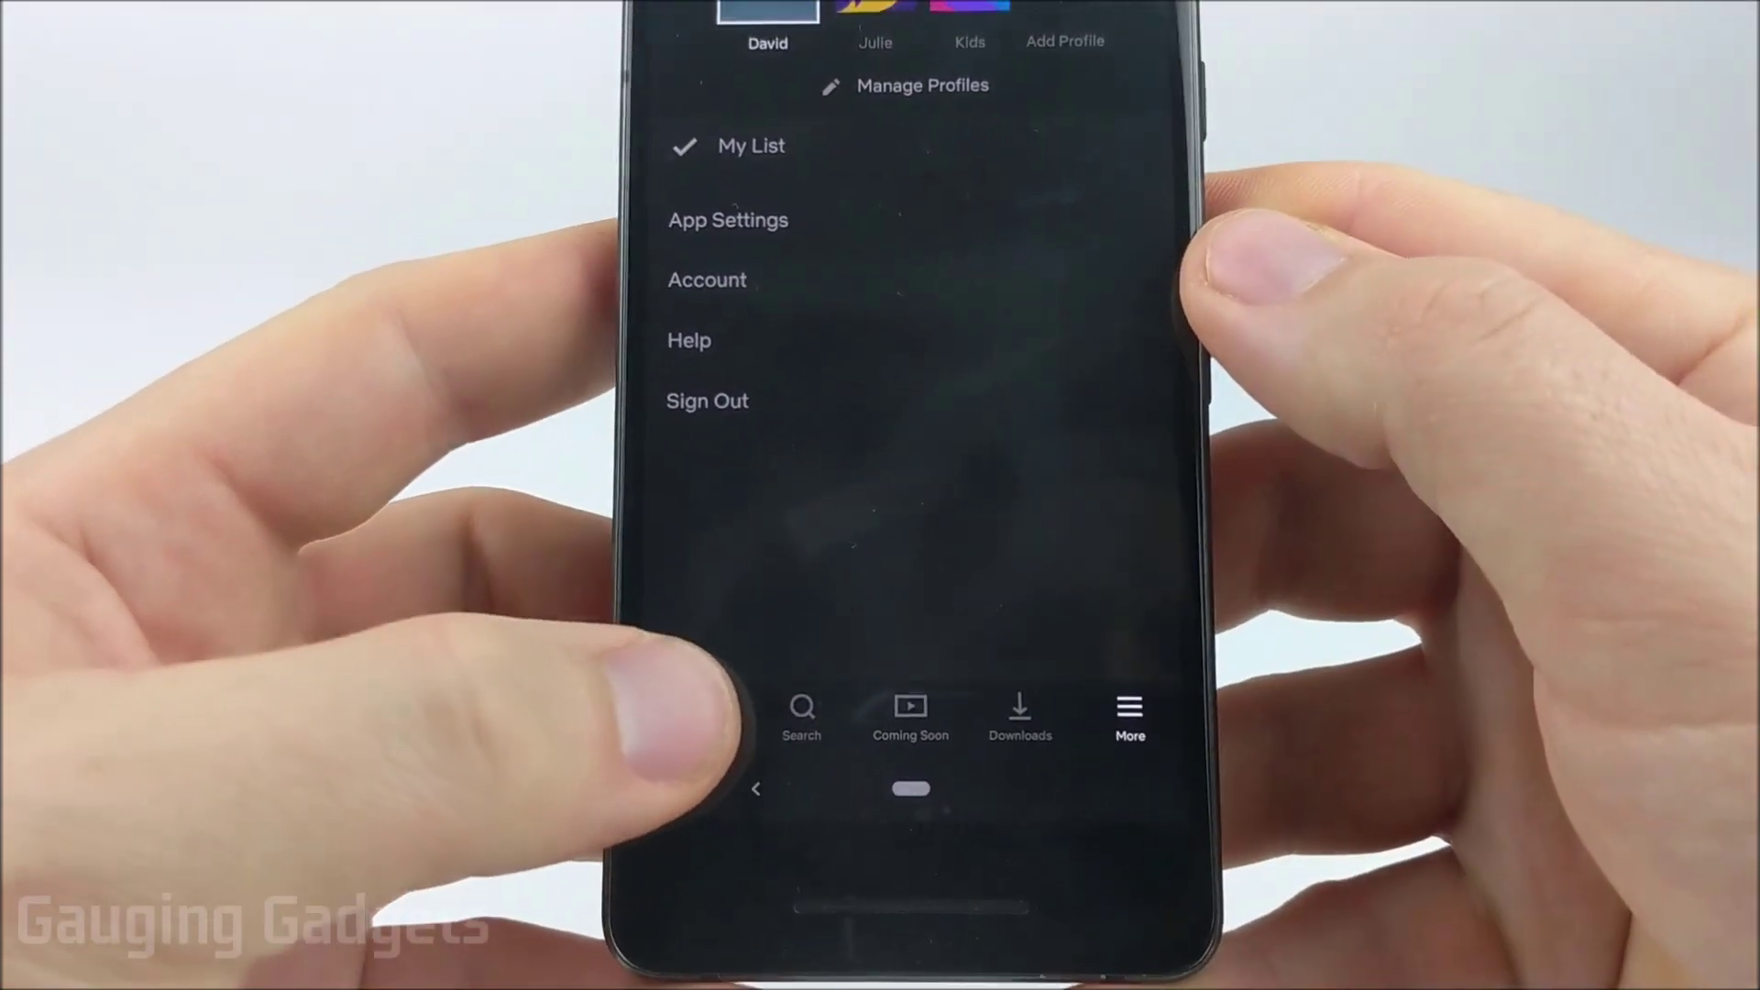
left_click(693, 713)
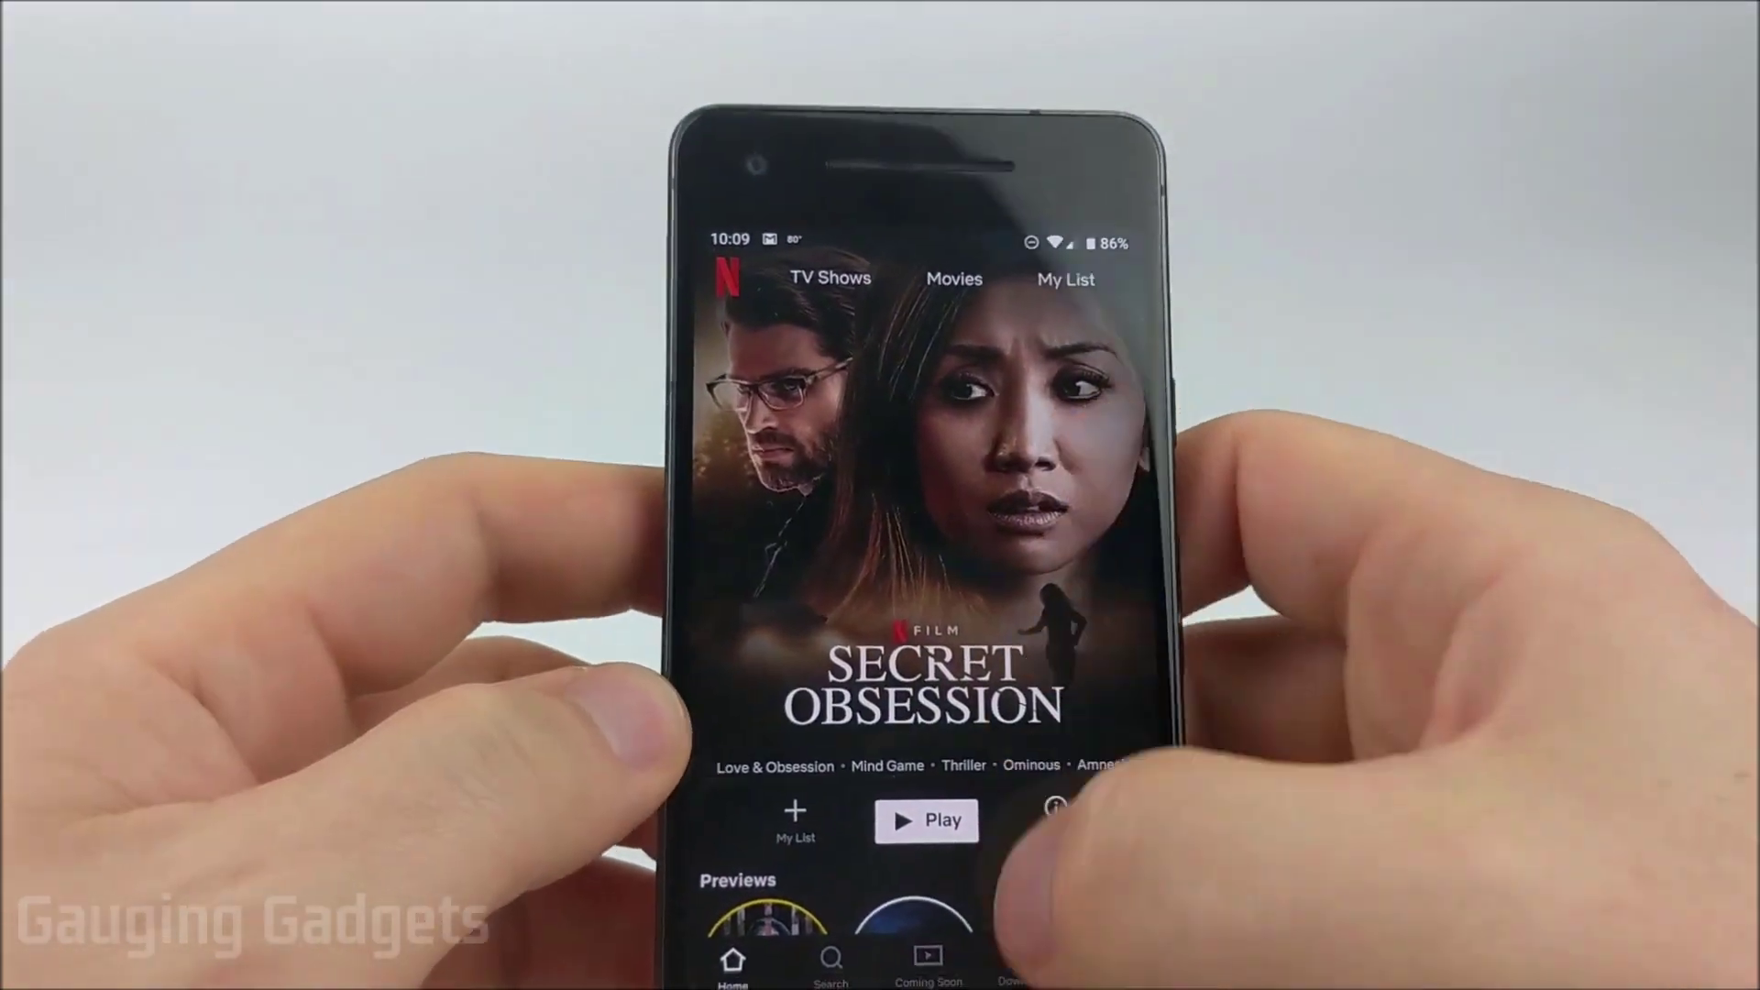